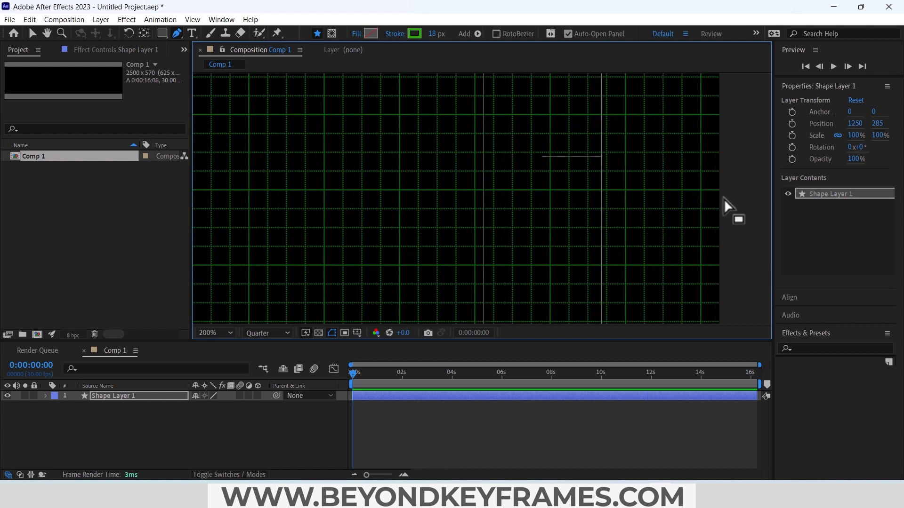
# Step: Finish the horizontal line at the composition's far right edge and set its stroke width to 570 px
pyautogui.click(718, 190)
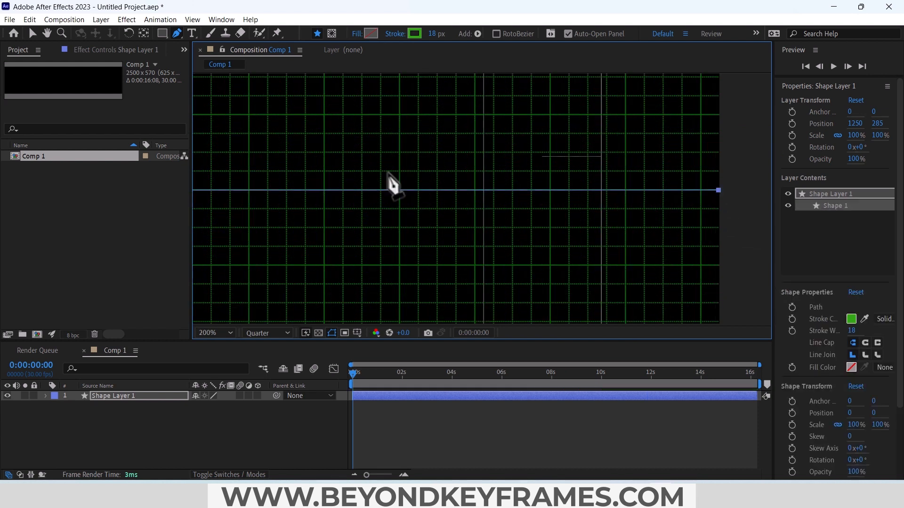
pyautogui.click(434, 35)
pyautogui.write('570')
pyautogui.press('Return')
# Step: Centre Shape Layer 1's anchor point on its content and centre the layer in the composition
pyautogui.click(117, 399)
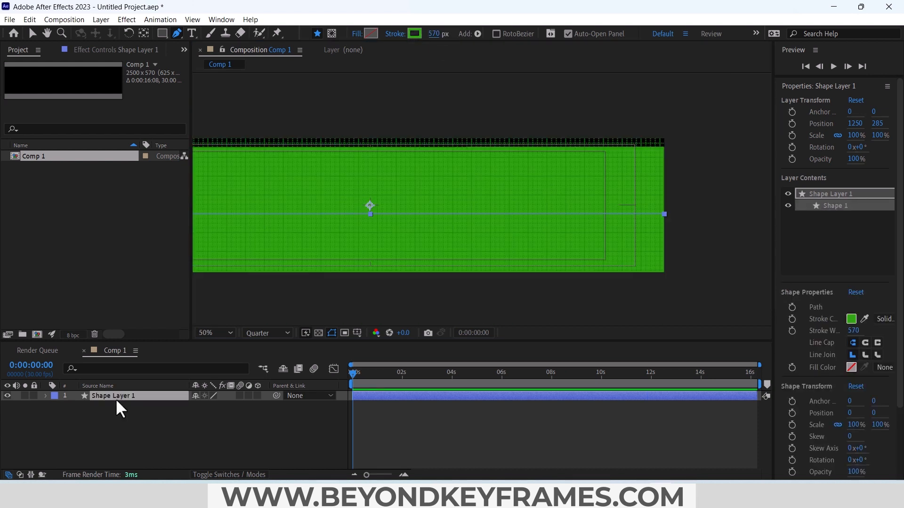
pyautogui.hotkey('ctrl', 'alt', 'Home')
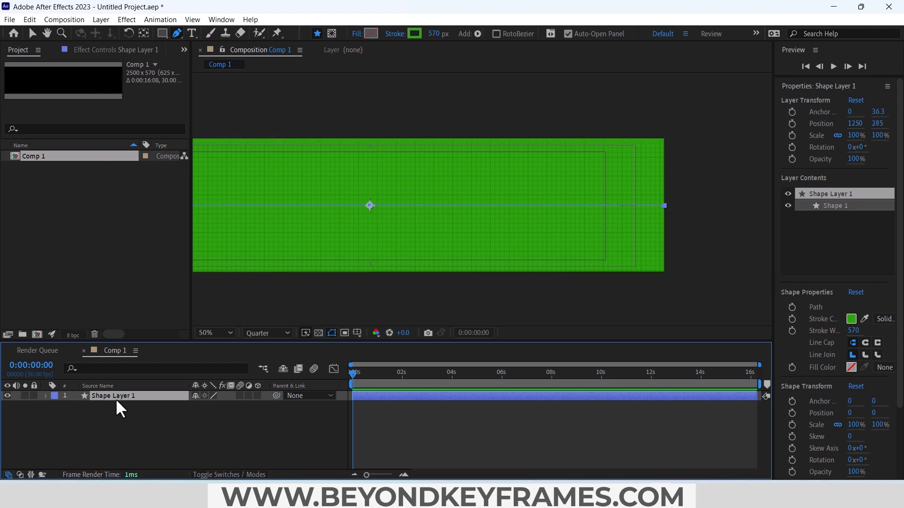
pyautogui.click(231, 333)
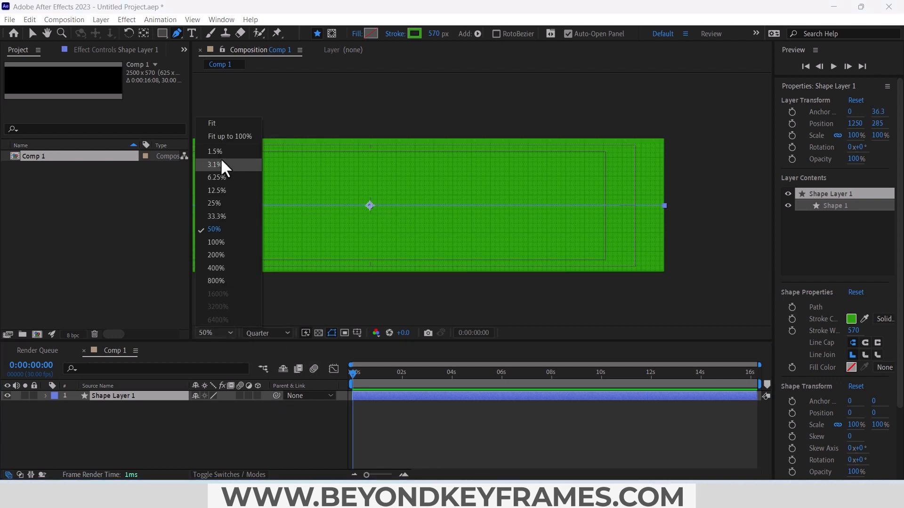
pyautogui.click(225, 128)
# Step: Change the line's stroke colour to white (FFFFFF) and hide the composition grid
pyautogui.click(408, 33)
pyautogui.click(45, 224)
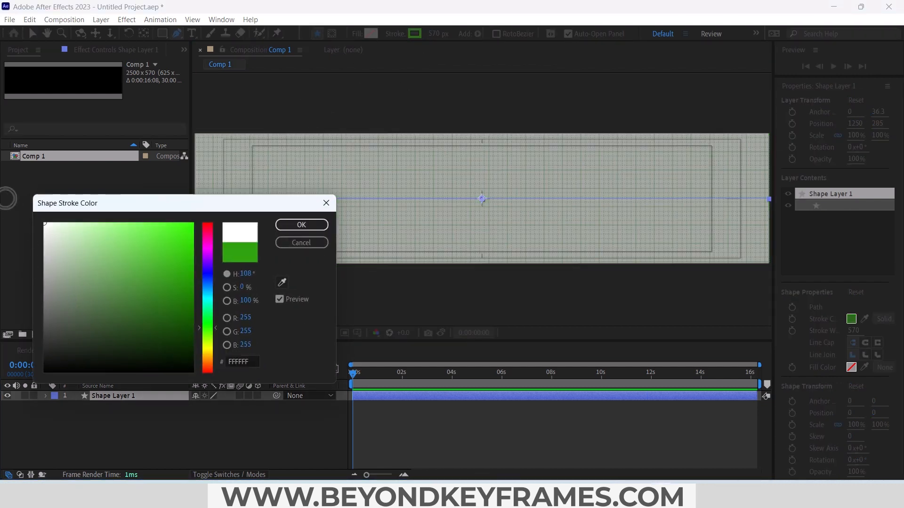
pyautogui.click(279, 226)
pyautogui.click(183, 433)
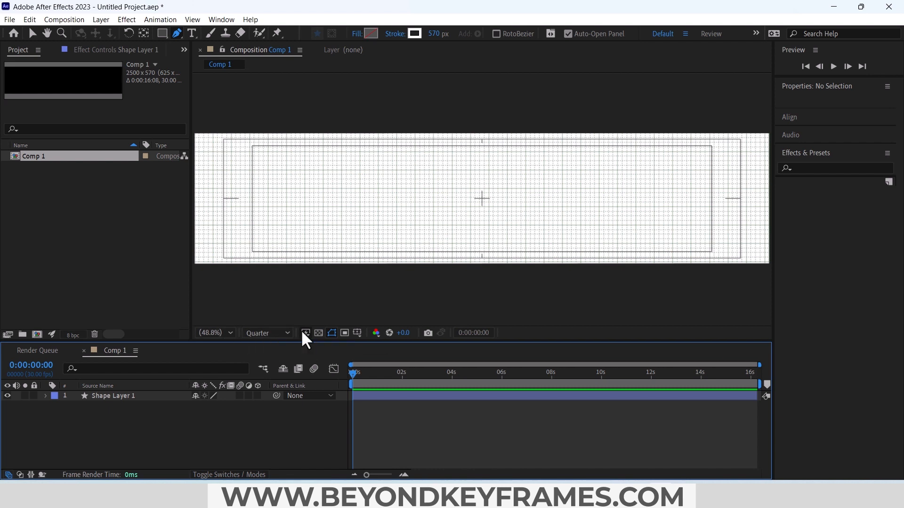
pyautogui.click(332, 333)
pyautogui.click(377, 376)
# Step: Add Trim Paths to Shape Layer 1 and keyframe its End at 0% at the start of the timeline
pyautogui.click(113, 396)
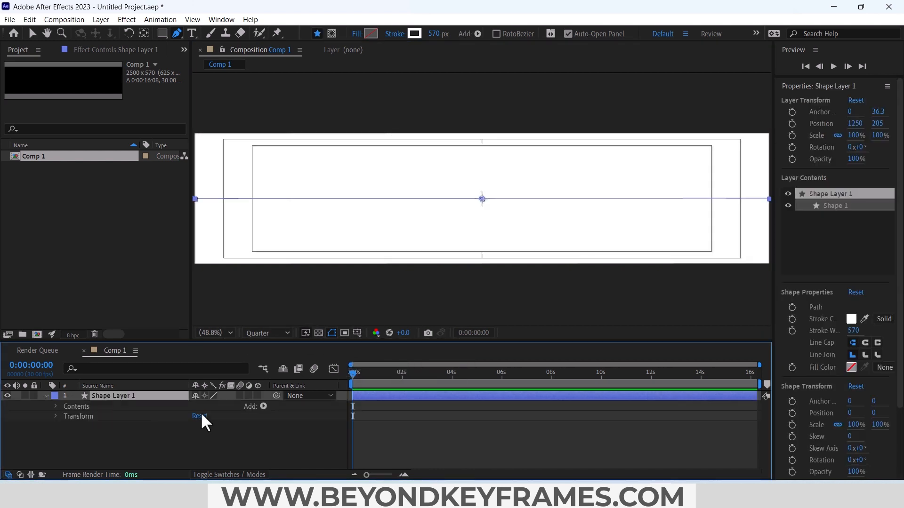
pyautogui.click(263, 404)
pyautogui.click(259, 337)
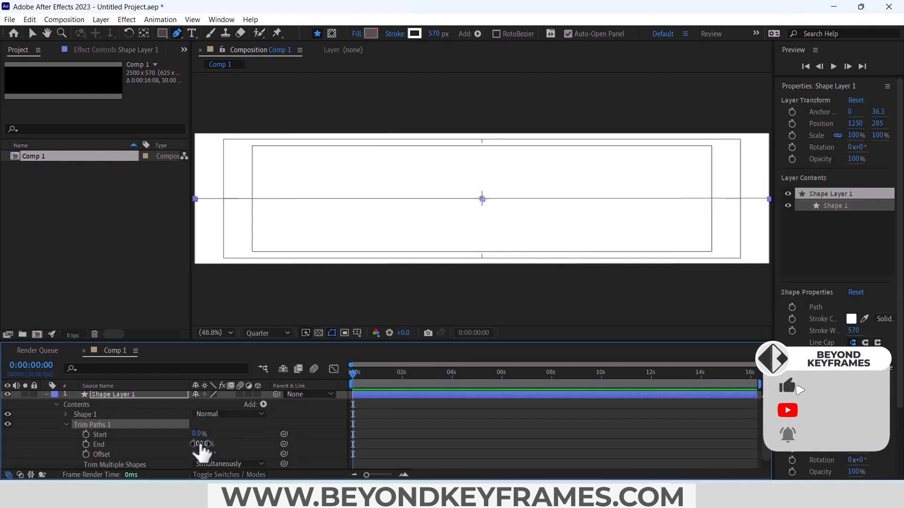
pyautogui.click(204, 444)
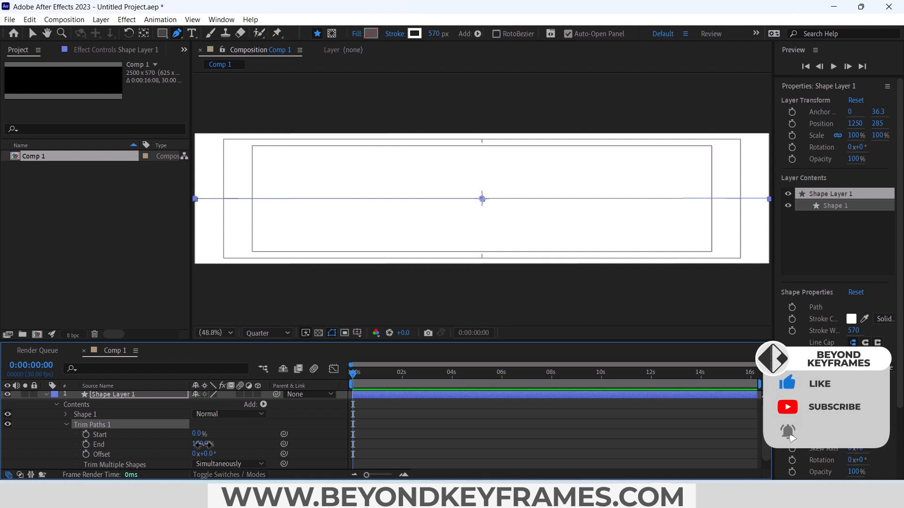
pyautogui.write('0')
pyautogui.click(86, 445)
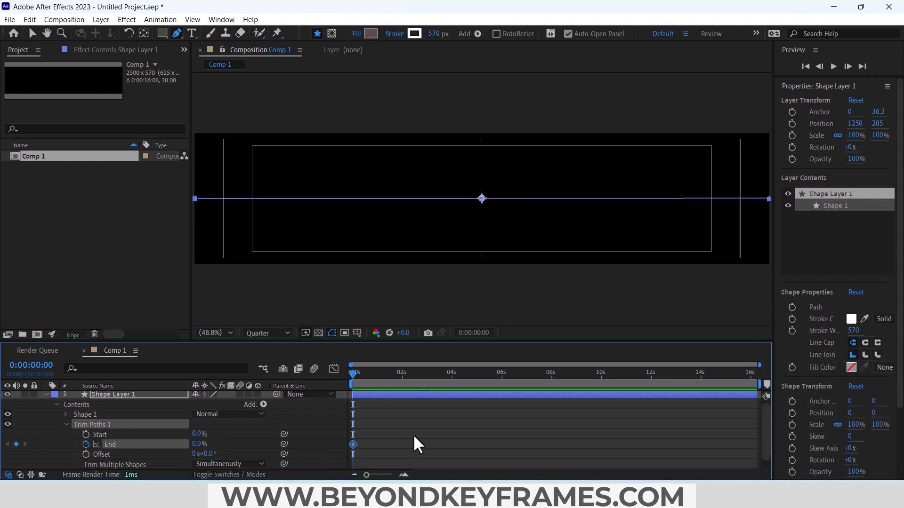
# Step: Keyframe the Trim Paths End at 97% at 0:00:01:27
pyautogui.moveTo(369, 372); pyautogui.dragTo(399, 377)
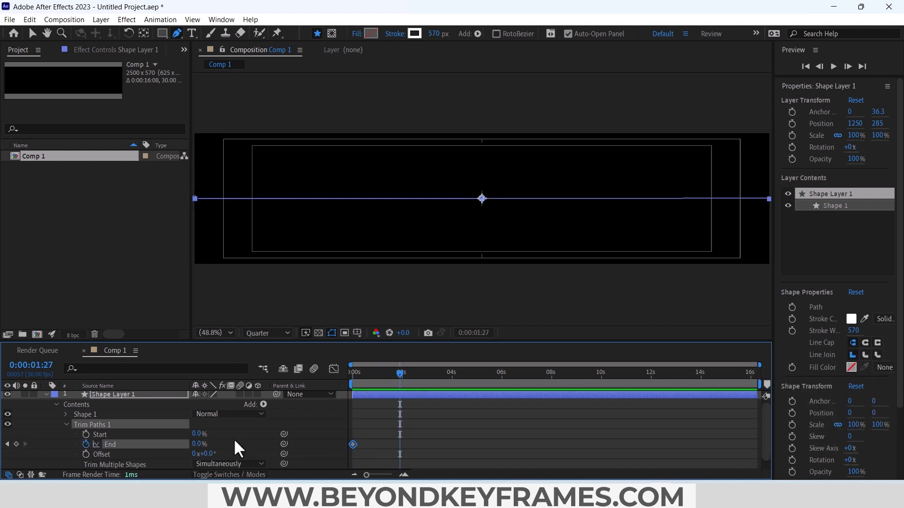
pyautogui.click(200, 444)
pyautogui.press('Return')
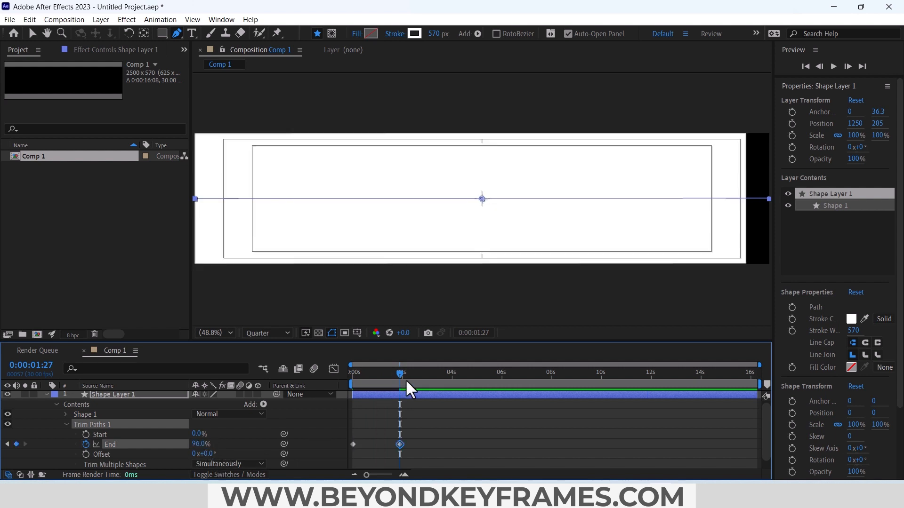
pyautogui.click(202, 445)
pyautogui.write('97')
pyautogui.press('Return')
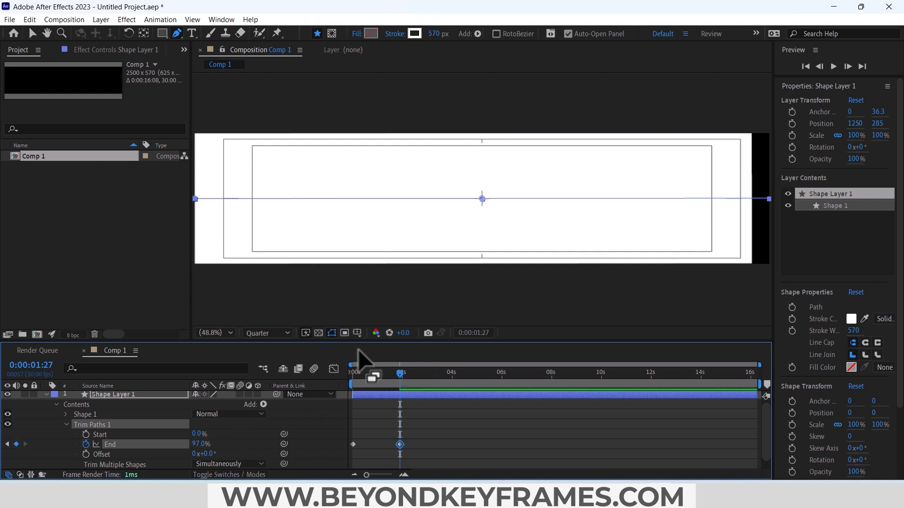
# Step: Apply Easy Ease to both Trim Paths End keyframes
pyautogui.click(234, 335)
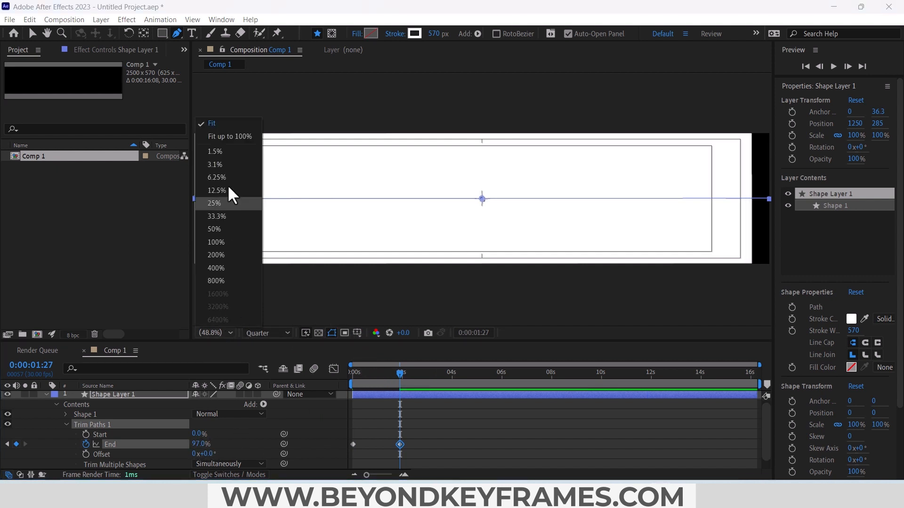
pyautogui.click(225, 131)
pyautogui.press('v')
pyautogui.rightClick(399, 444)
pyautogui.moveTo(444, 437)
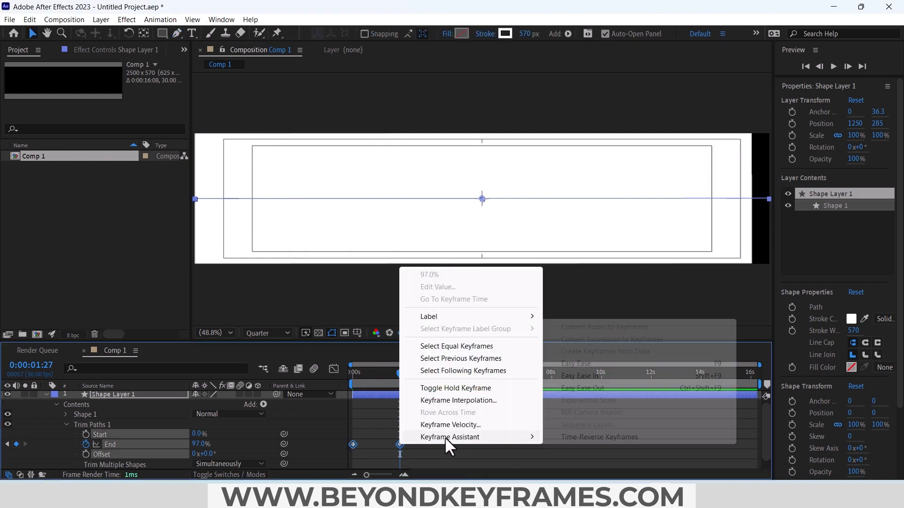
pyautogui.click(584, 368)
# Step: Lengthen the easing handles of both End keyframes in the graph editor to steepen the middle of the curve
pyautogui.hotkey('shift', 'F3')
pyautogui.click(353, 447)
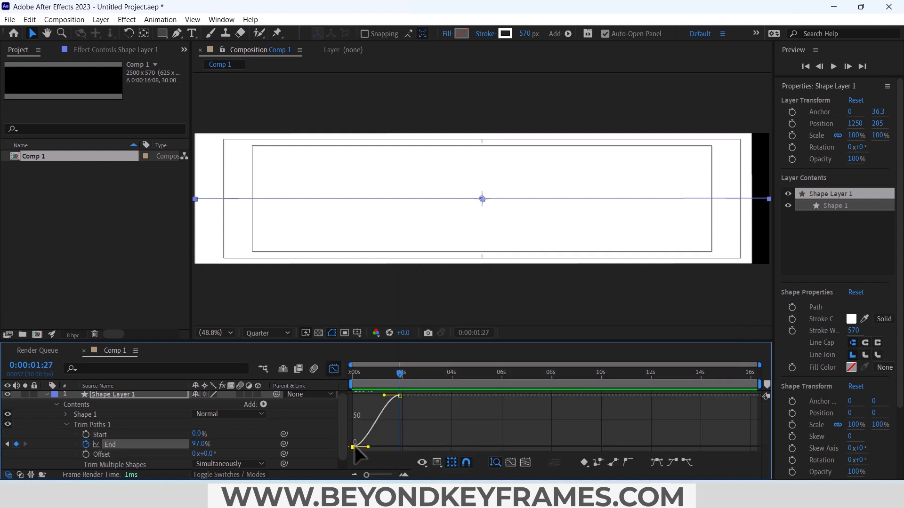
pyautogui.moveTo(368, 447); pyautogui.dragTo(379, 446)
pyautogui.moveTo(384, 395); pyautogui.dragTo(374, 404)
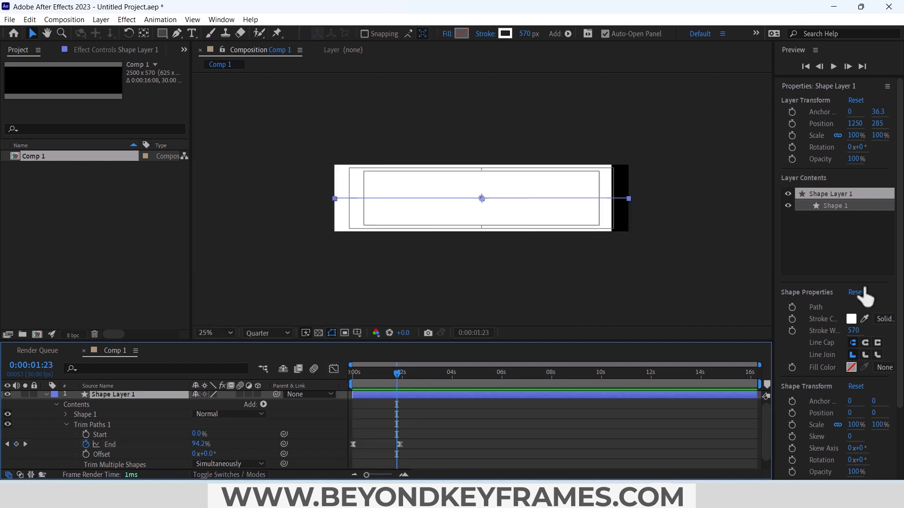
# Step: Find the Roughen Edges effect and apply it to Shape Layer 1
pyautogui.scroll(-3, 898, 272)
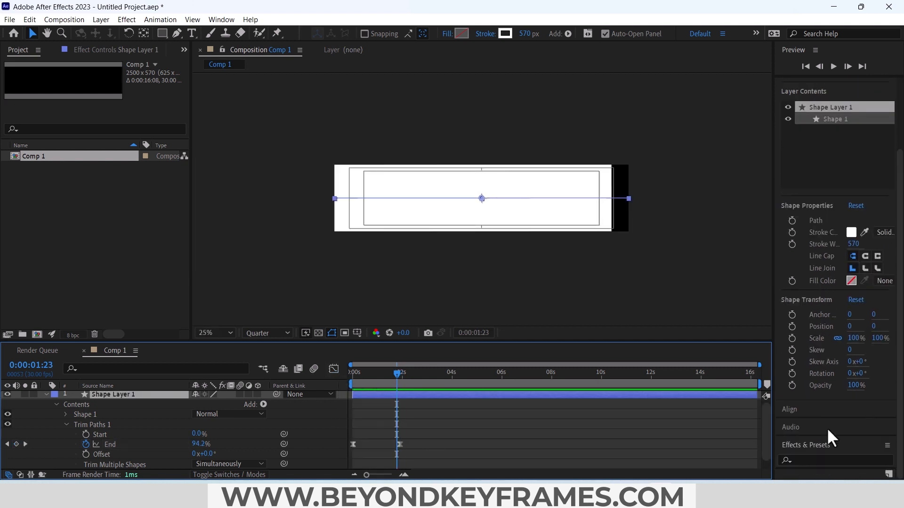
pyautogui.click(814, 460)
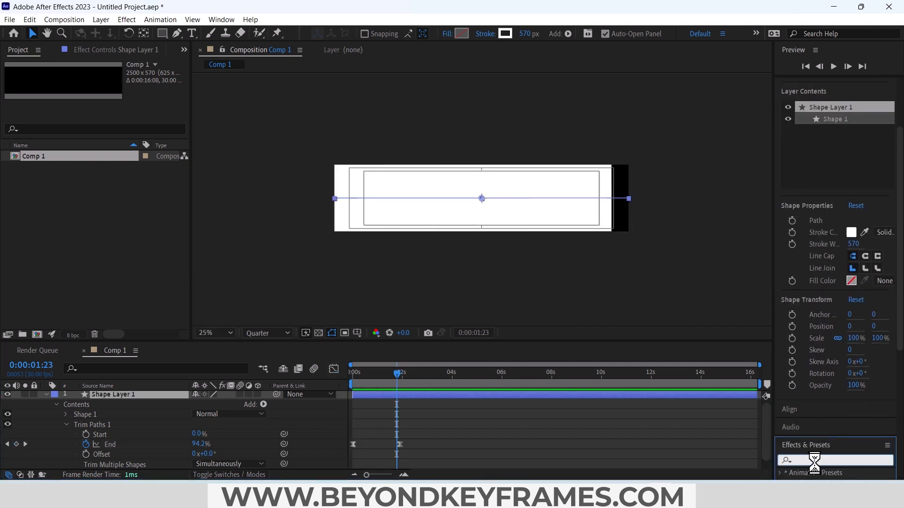
pyautogui.write('rough')
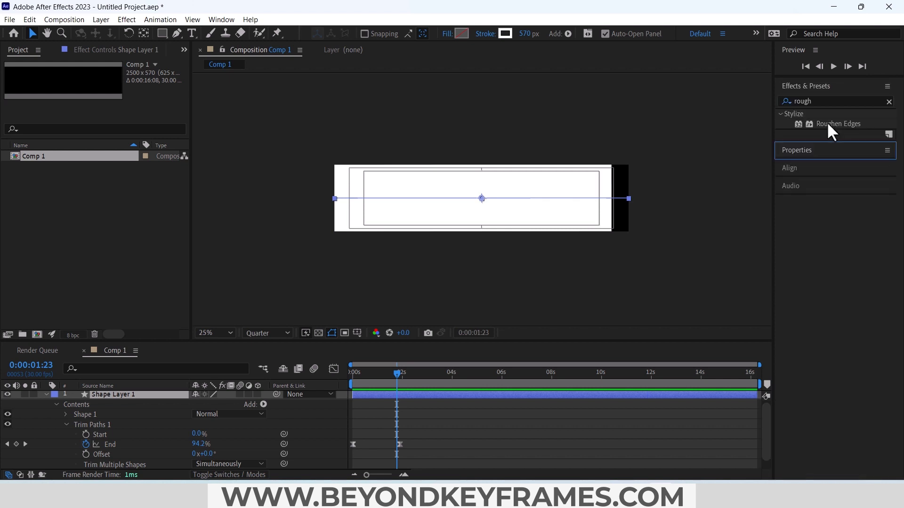
pyautogui.moveTo(828, 124); pyautogui.dragTo(388, 395)
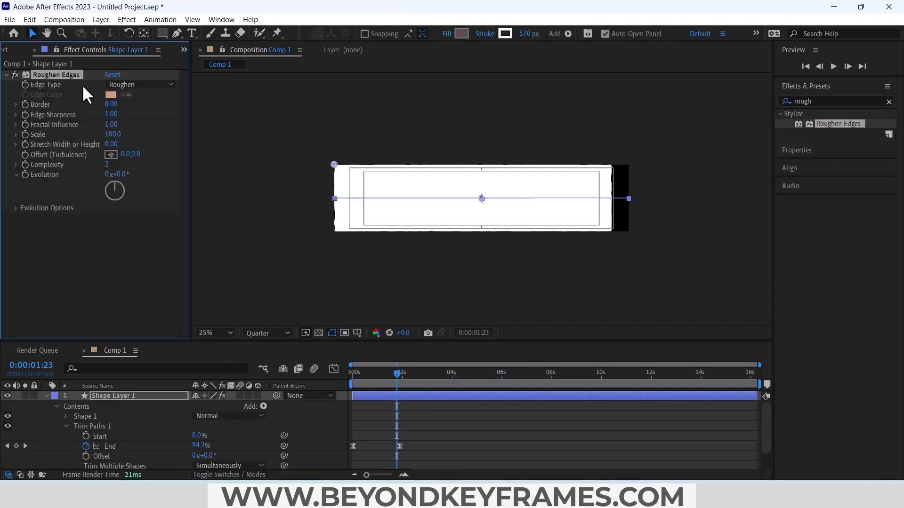
# Step: Set the Roughen Edges Border to 500 and Edge Sharpness to 4.9
pyautogui.click(112, 104)
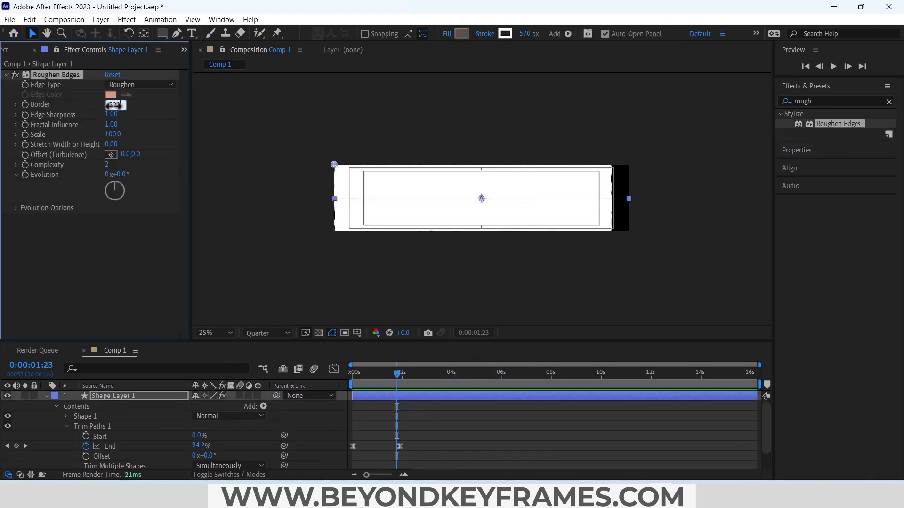
pyautogui.write('500')
pyautogui.click(111, 114)
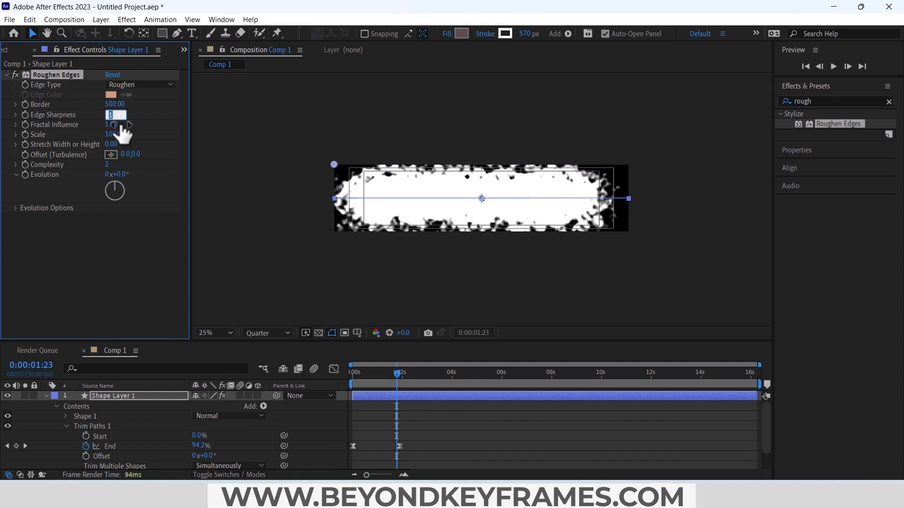
pyautogui.write('4.90')
pyautogui.press('Return')
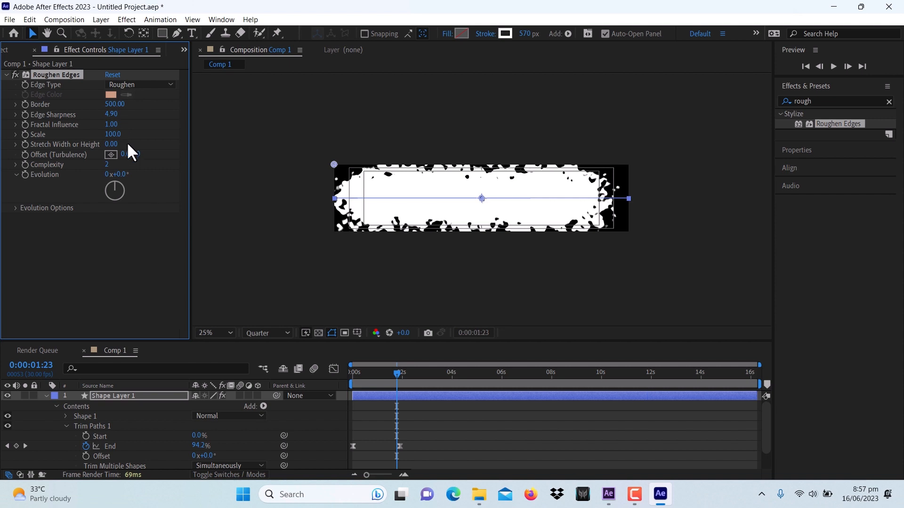
# Step: Set the Roughen Edges Scale to 170 and Stretch Width or Height to 6.9
pyautogui.click(112, 135)
pyautogui.write('170')
pyautogui.press('Return')
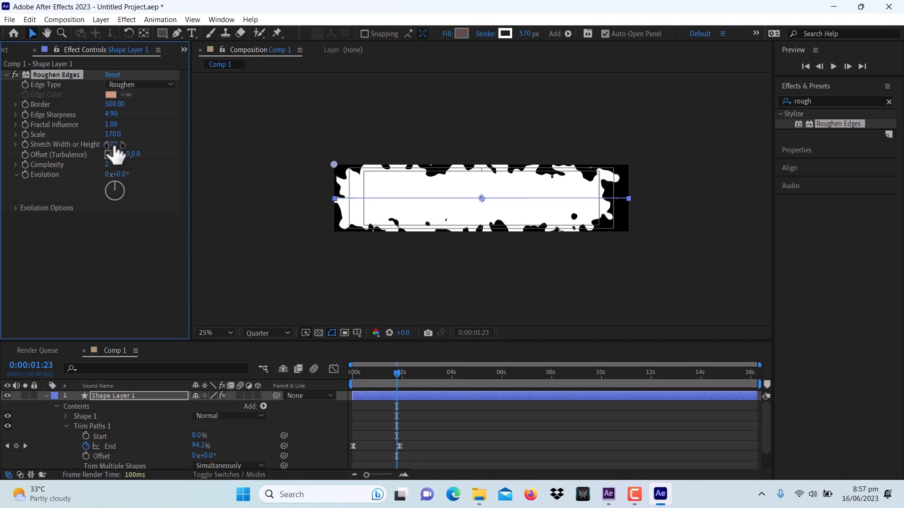
pyautogui.click(112, 145)
pyautogui.write('6.9')
pyautogui.press('Return')
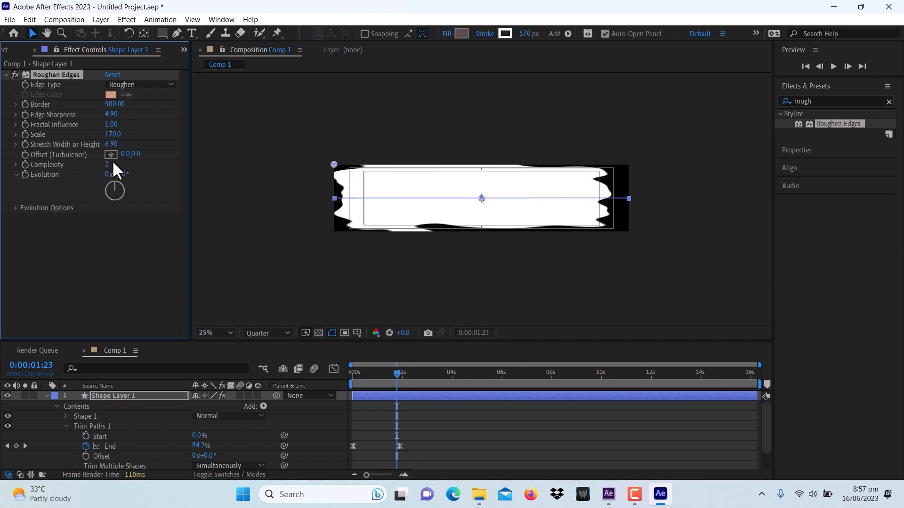
# Step: Set the Roughen Edges Complexity to 4
pyautogui.click(112, 164)
pyautogui.write('4')
pyautogui.press('Return')
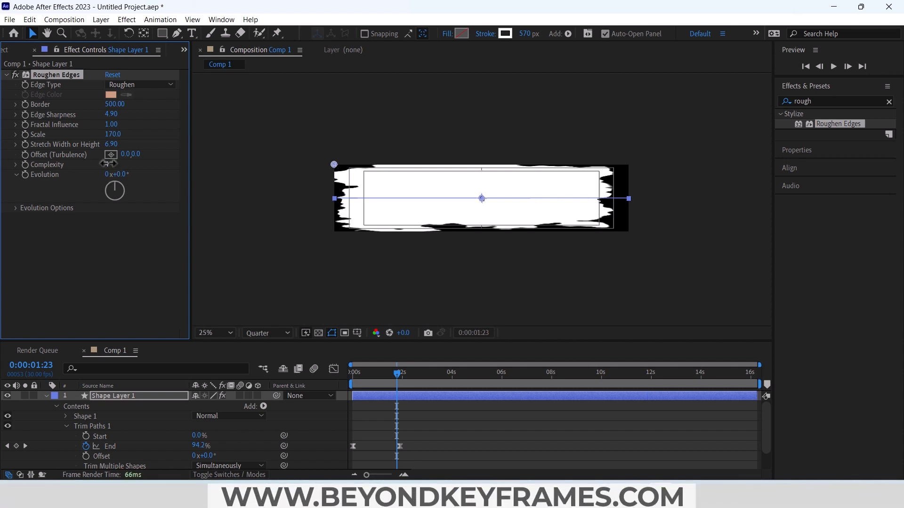
# Step: Play the brush stroke animation from the start of the timeline to check the reveal
pyautogui.moveTo(374, 374); pyautogui.dragTo(318, 397)
pyautogui.press('space')
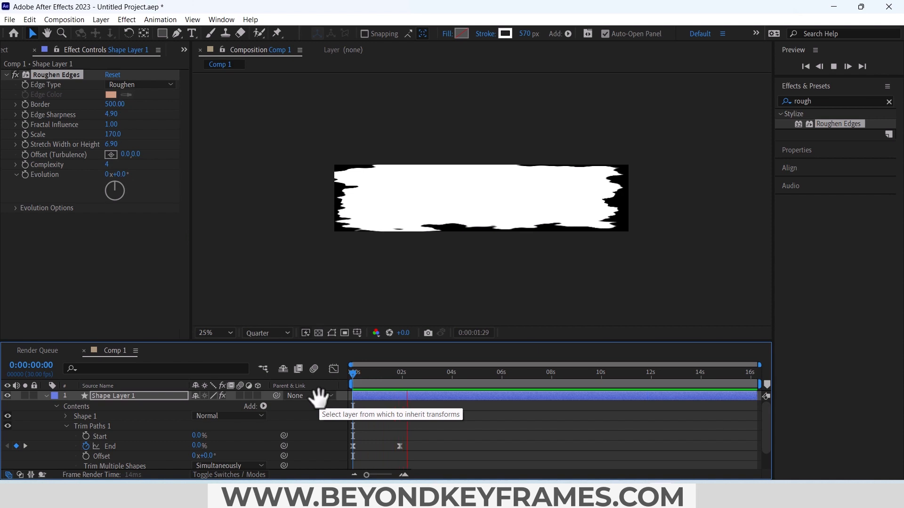
pyautogui.click(360, 374)
pyautogui.moveTo(348, 379); pyautogui.dragTo(336, 379)
pyautogui.press('space')
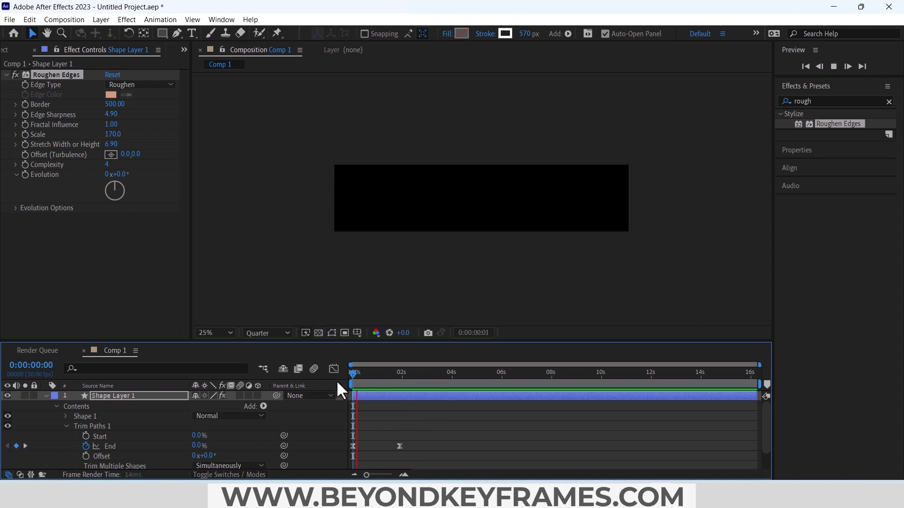
pyautogui.press('space')
# Step: Duplicate Shape Layer 1 and name the upper layer Shape 1
pyautogui.press(';')
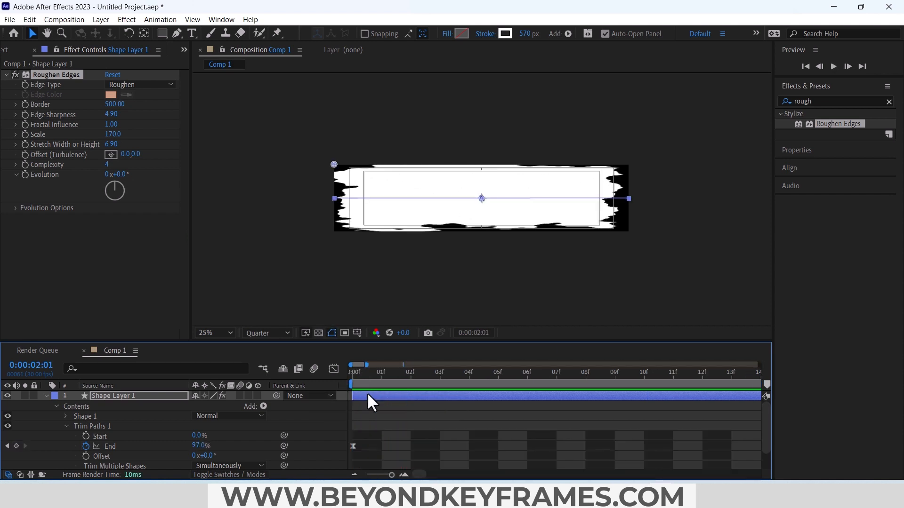
pyautogui.click(367, 393)
pyautogui.hotkey('ctrl', 'd')
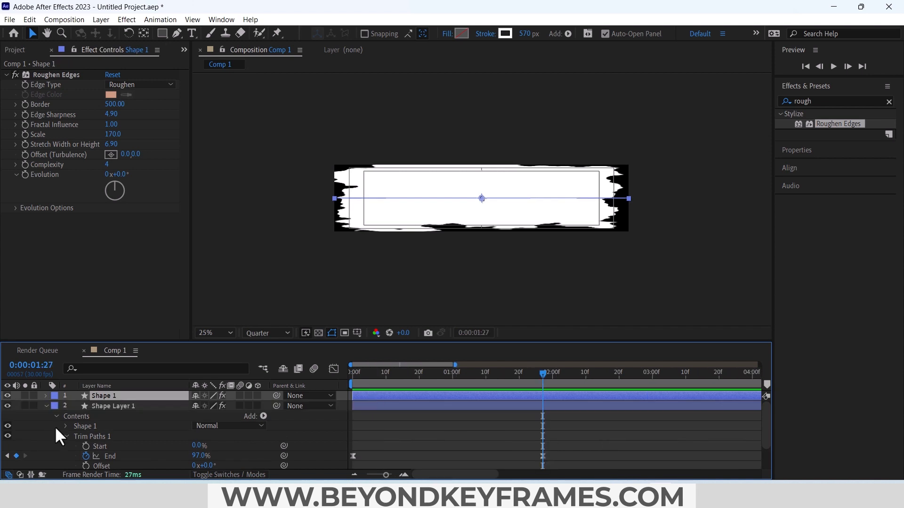
# Step: Rename the lower shape layer as shape 2
pyautogui.click(92, 405)
pyautogui.rightClick(100, 405)
pyautogui.click(124, 375)
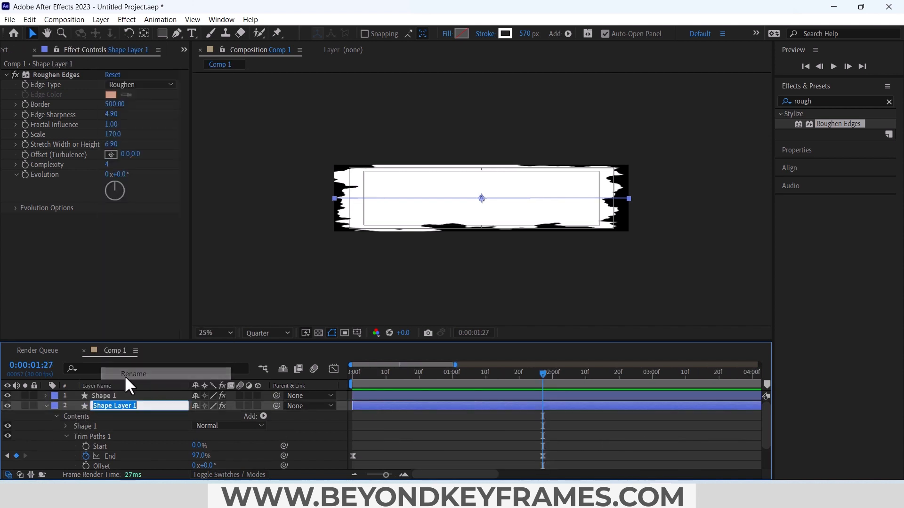
pyautogui.write('shape 2')
pyautogui.press('Return')
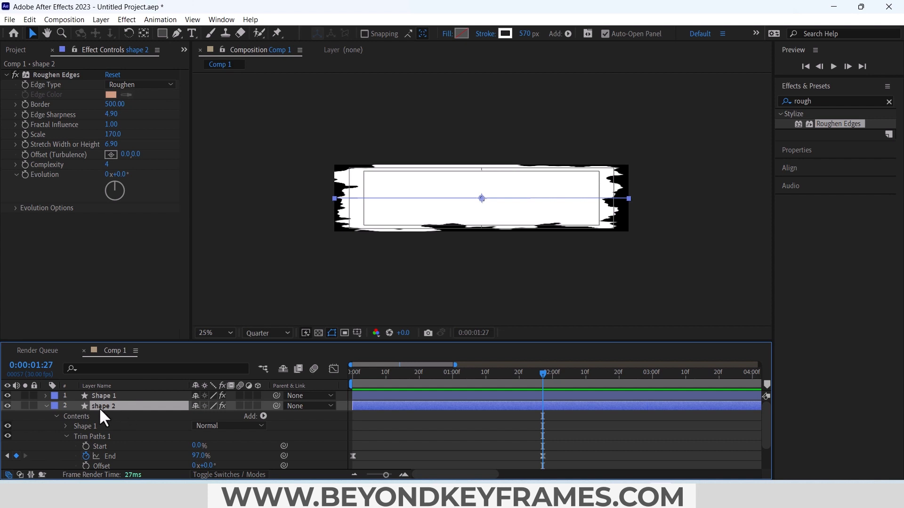
# Step: Set the second Trim Paths End keyframe of shape 2 at 0:00:01:27 to 95%
pyautogui.click(542, 456)
pyautogui.scroll(-1, 543, 456)
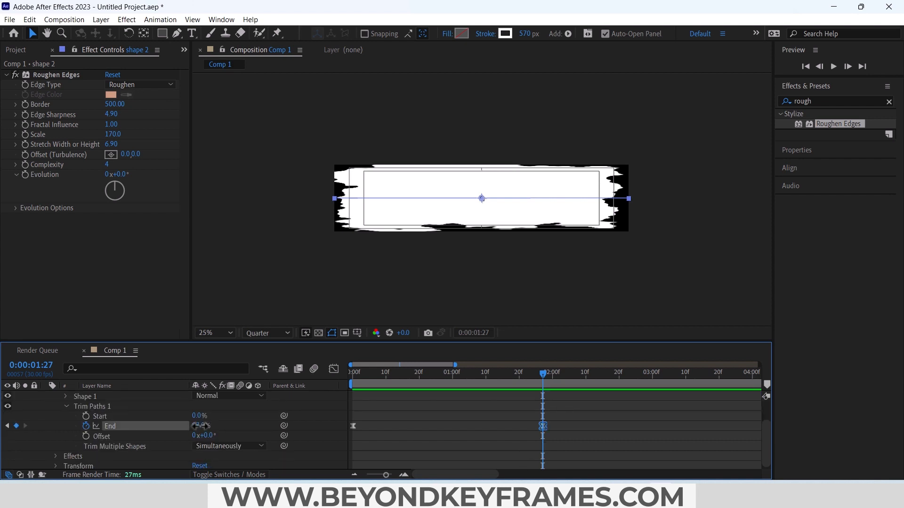
pyautogui.click(202, 426)
pyautogui.write('95')
pyautogui.press('Return')
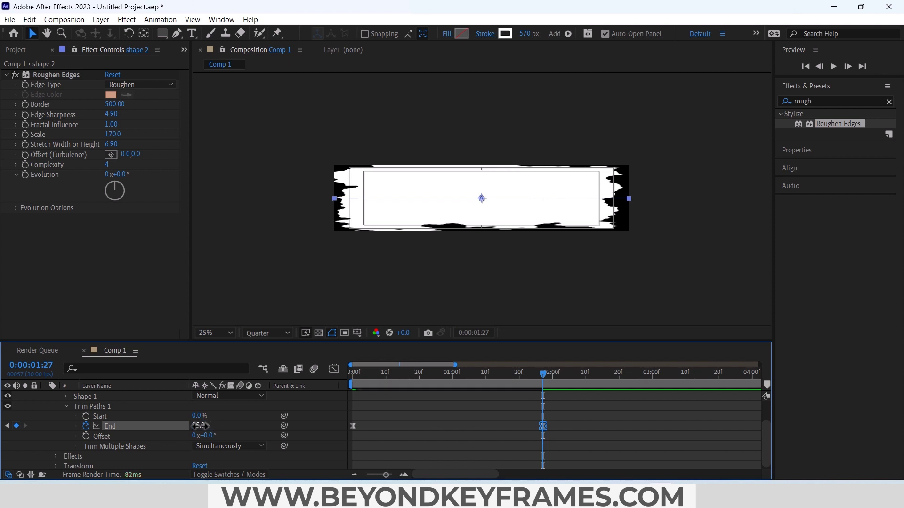
# Step: Set shape 2's Roughen Edges Border to 345, Edge Sharpness to 6.8 and Scale to 500, and delay the layer's start by a few frames
pyautogui.click(53, 78)
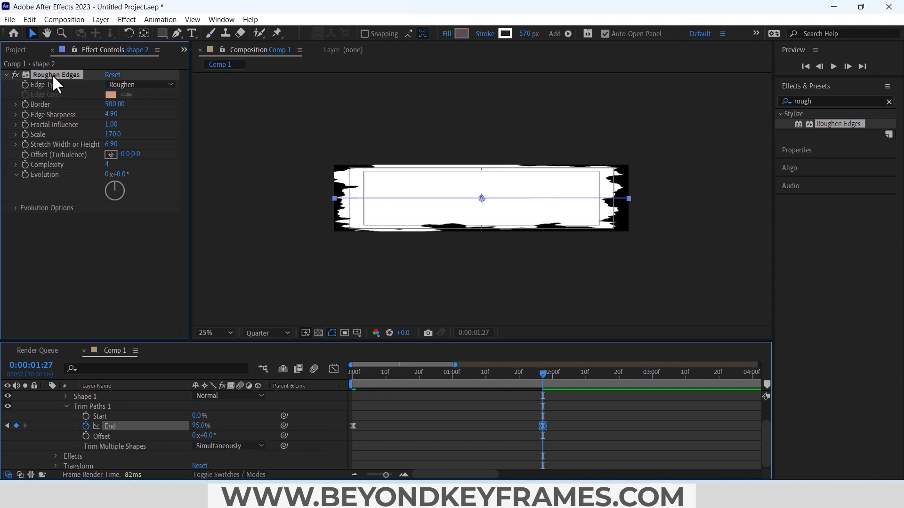
pyautogui.click(114, 104)
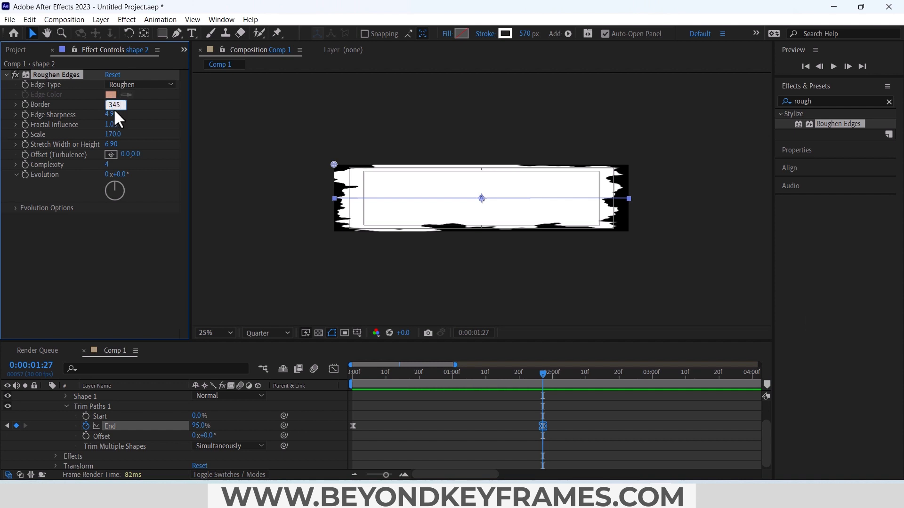
pyautogui.press('Return')
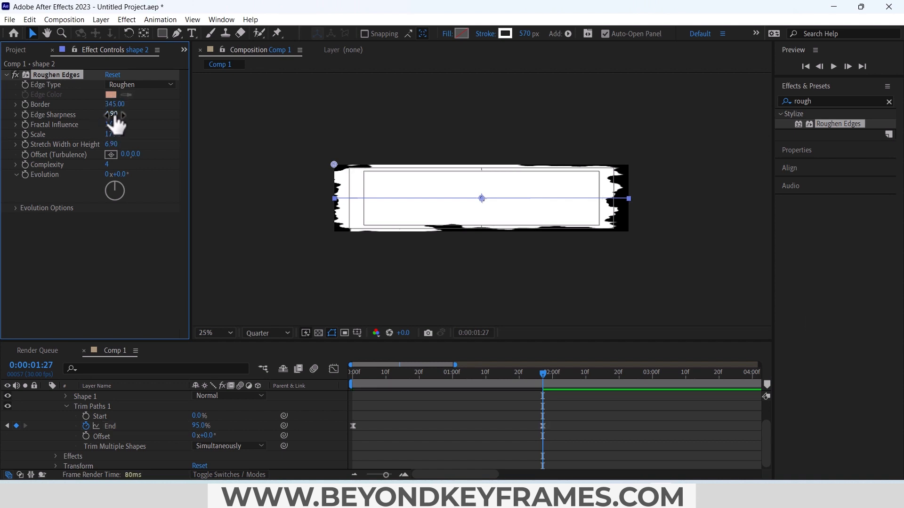
pyautogui.click(115, 115)
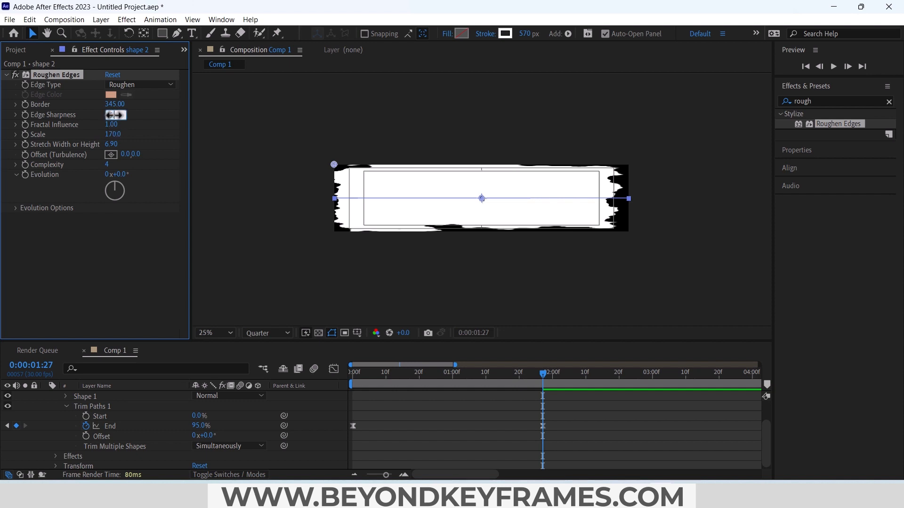
pyautogui.write('6.8')
pyautogui.press('Return')
pyautogui.click(115, 134)
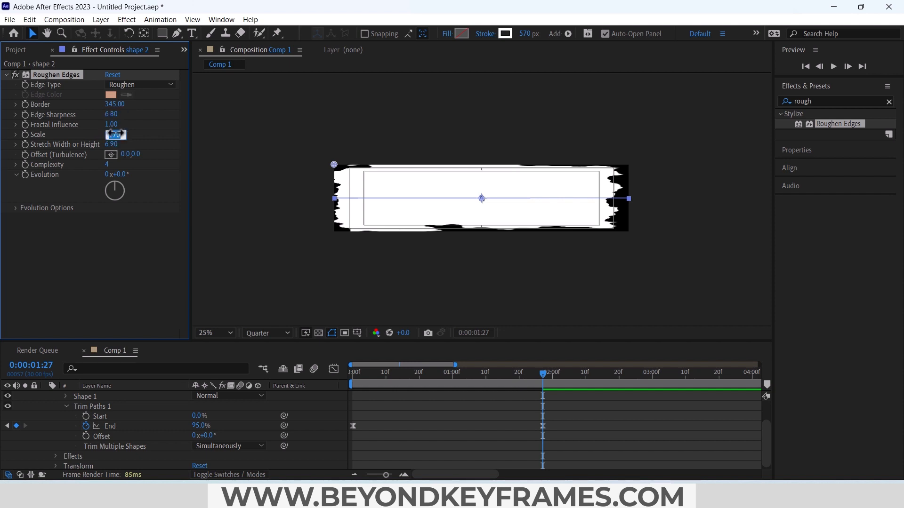
pyautogui.write('500')
pyautogui.press('Return')
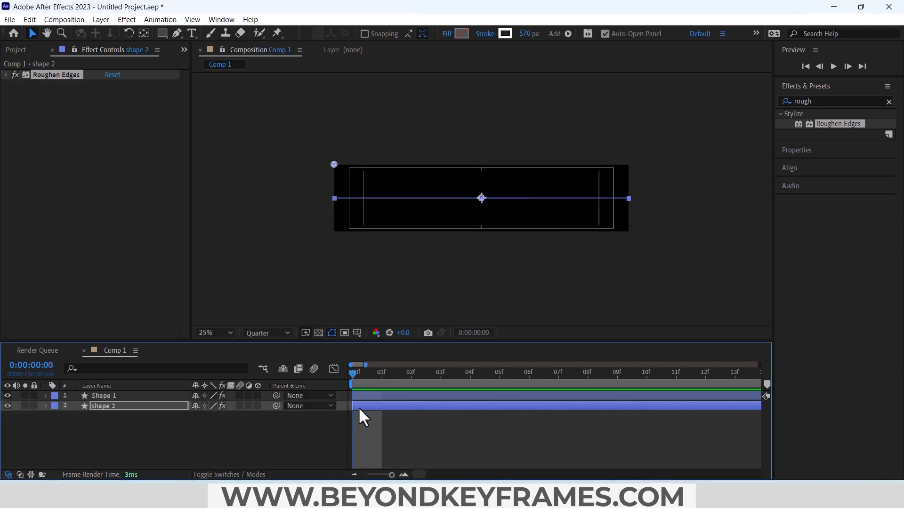
pyautogui.moveTo(365, 405); pyautogui.dragTo(397, 406)
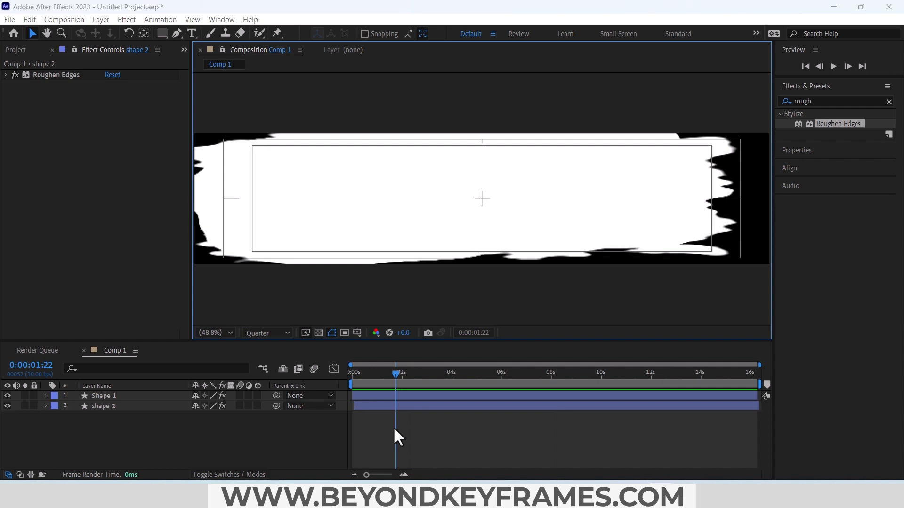
# Step: Rename the current composition as brush stroke
pyautogui.hotkey('ctrl', 'k')
pyautogui.write('brush')
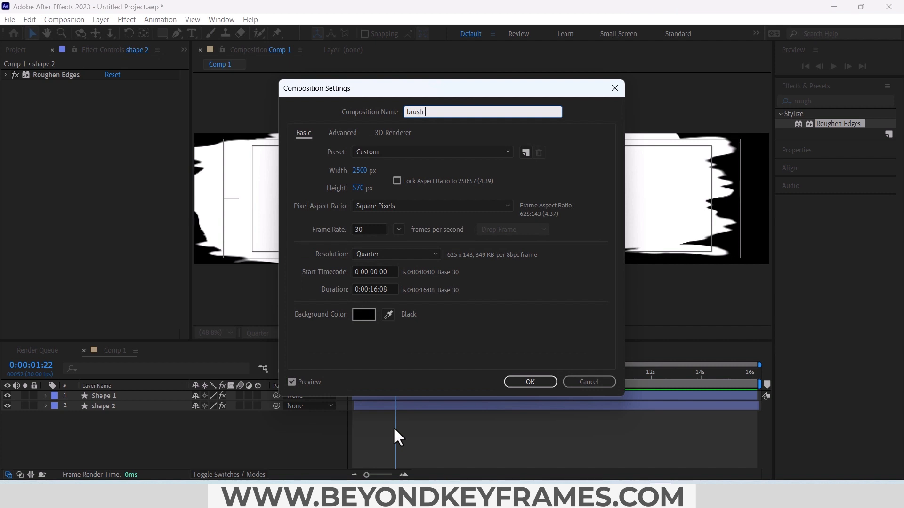
pyautogui.write(' storke')
pyautogui.press('Return')
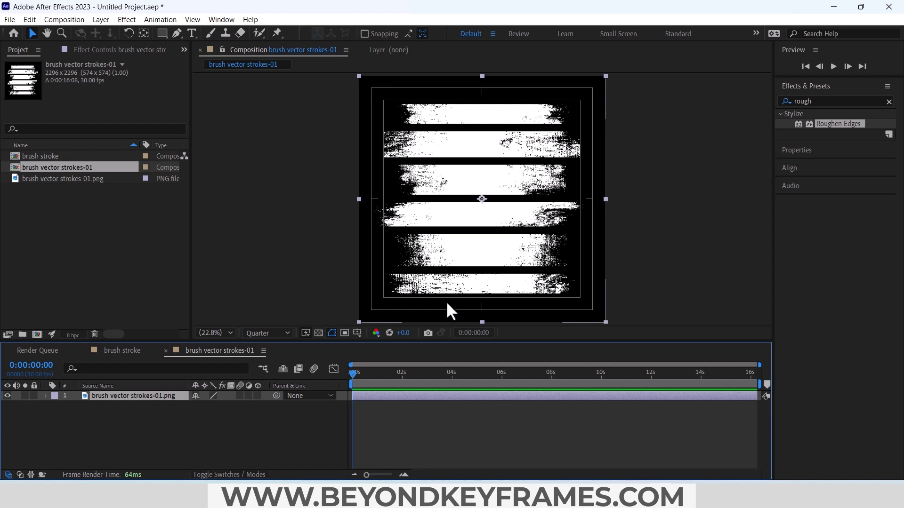
# Step: Create a new 2500 x 570 px composition at 30 fps named Comp 1
pyautogui.click(125, 283)
pyautogui.click(70, 19)
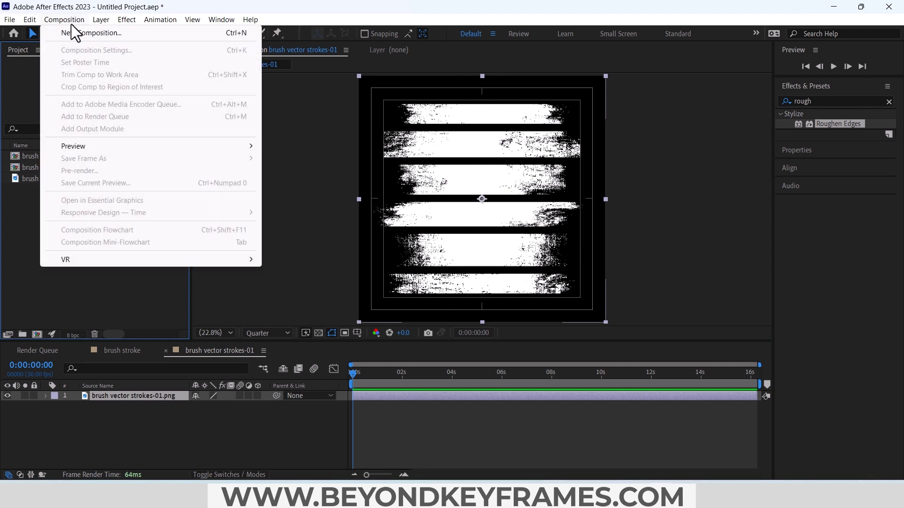
pyautogui.click(76, 33)
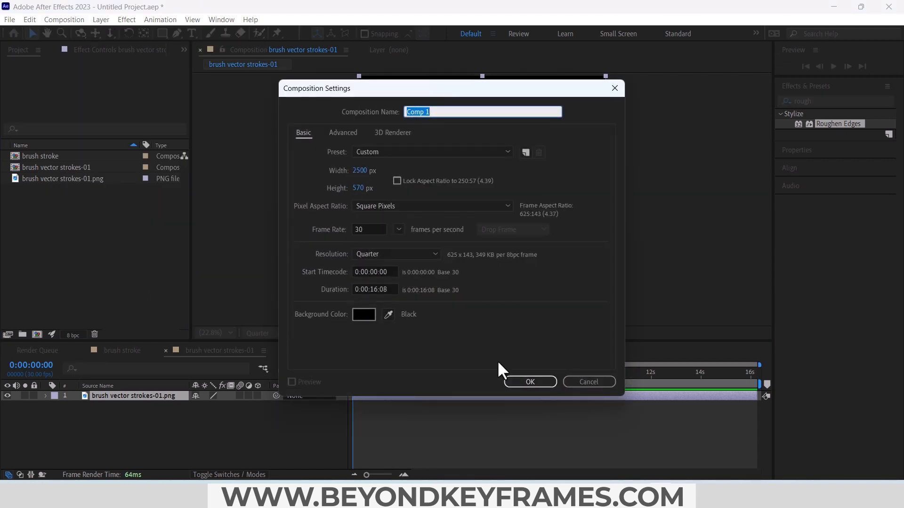
pyautogui.click(527, 382)
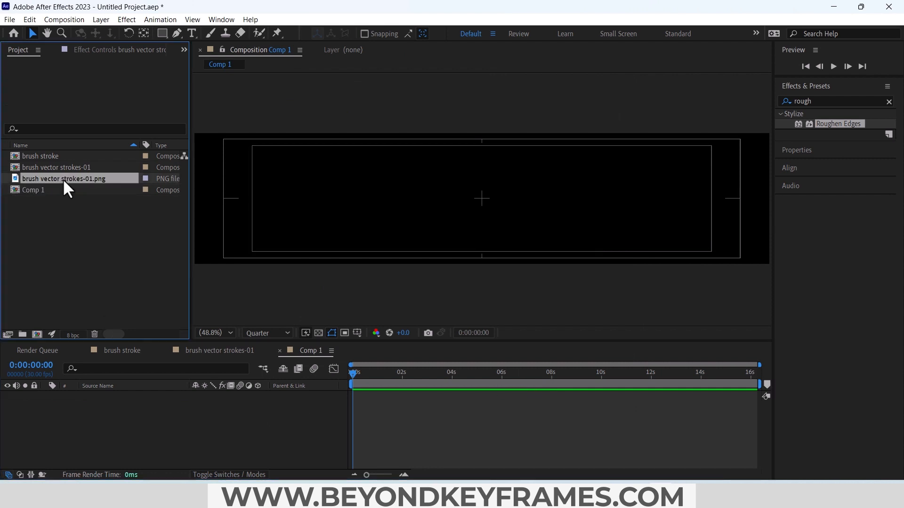
# Step: Add brush vector strokes-01.png to Comp 1, positioned with its lowest stroke inside the frame, and set the preview resolution to Full
pyautogui.moveTo(63, 179); pyautogui.dragTo(111, 401)
pyautogui.moveTo(362, 271); pyautogui.dragTo(436, 202)
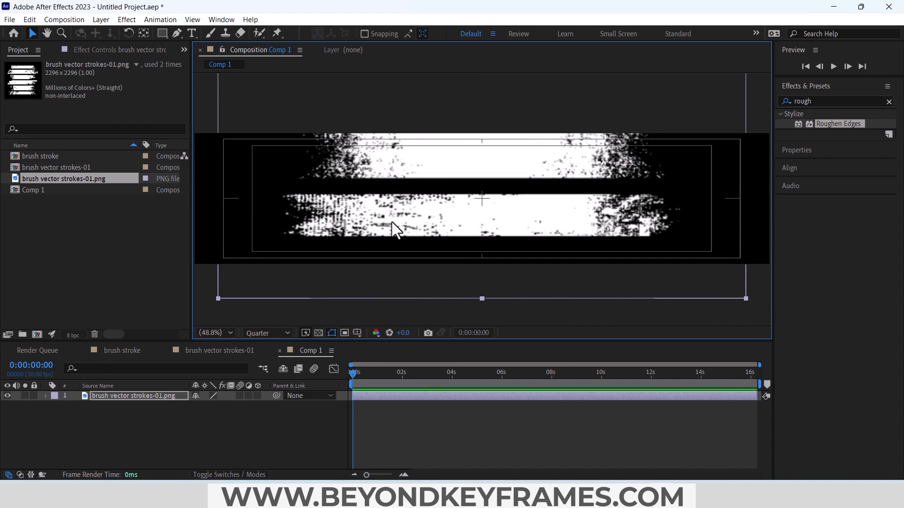
pyautogui.click(284, 333)
pyautogui.click(275, 354)
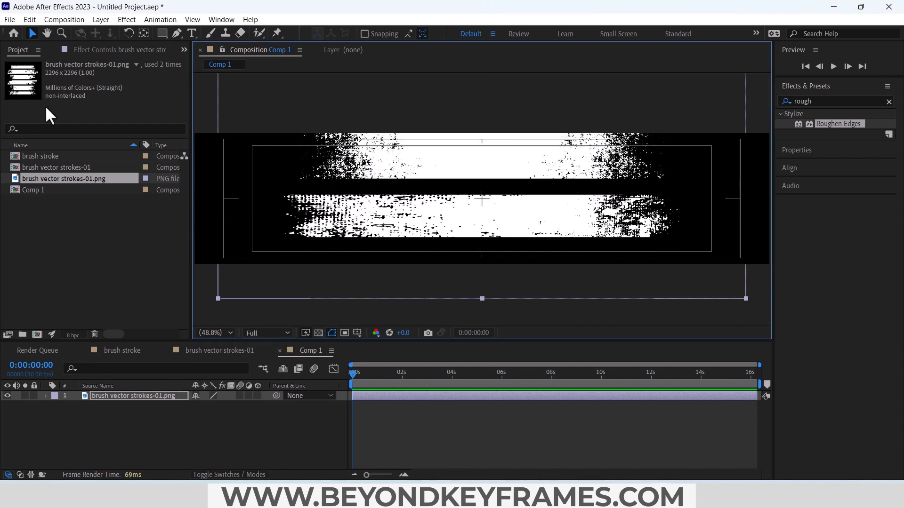
# Step: Isolate the lowest brush stroke of the image with a rectangular mask and center the masked layer in the composition
pyautogui.click(162, 33)
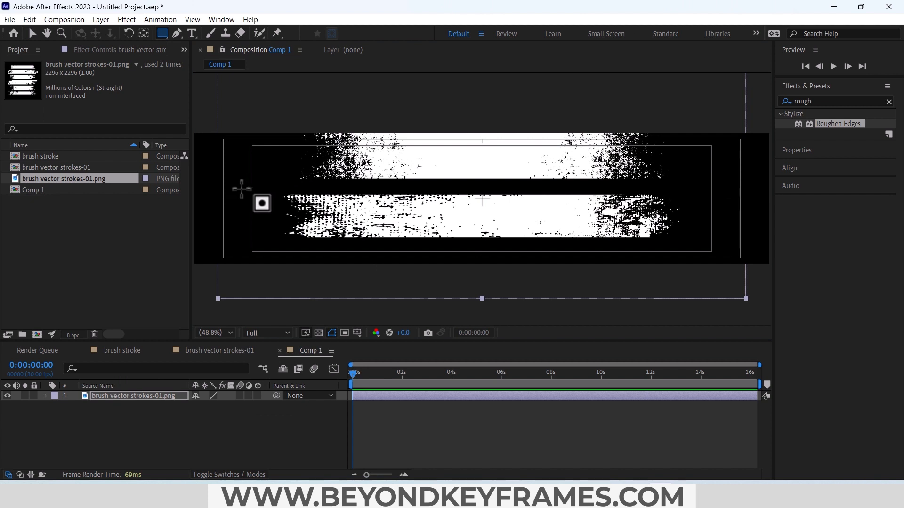
pyautogui.moveTo(239, 187); pyautogui.dragTo(704, 245)
pyautogui.click(148, 397)
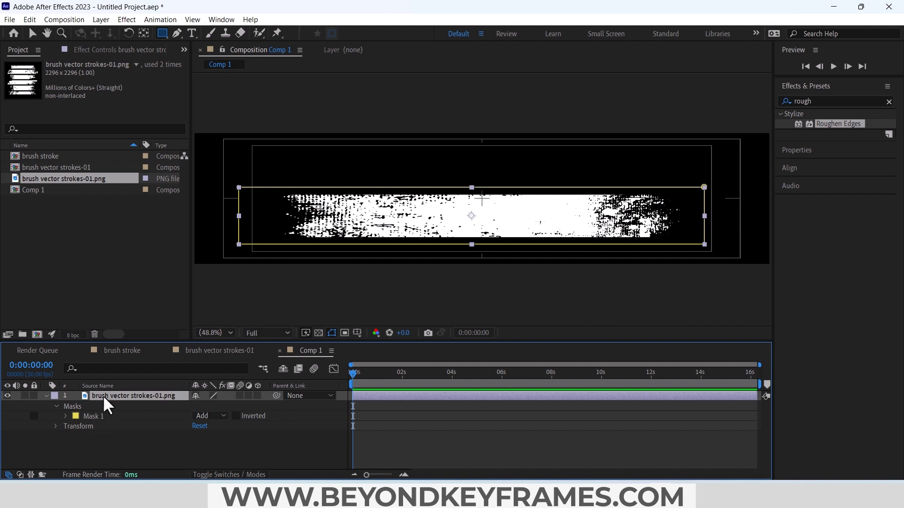
pyautogui.hotkey('ctrl', 'Home')
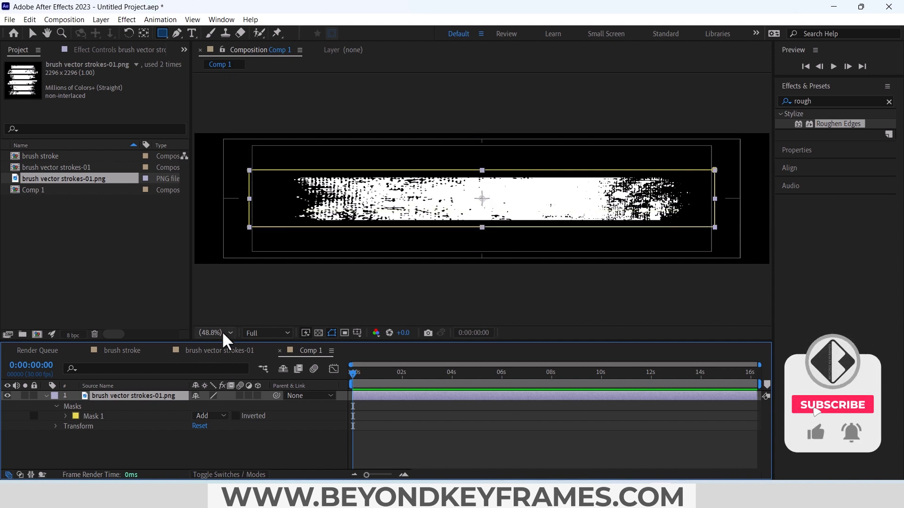
# Step: Scale the masked stroke layer non-uniformly to 143.0% horizontally and 194.8% vertically
pyautogui.press('s')
pyautogui.moveTo(219, 406); pyautogui.dragTo(292, 406)
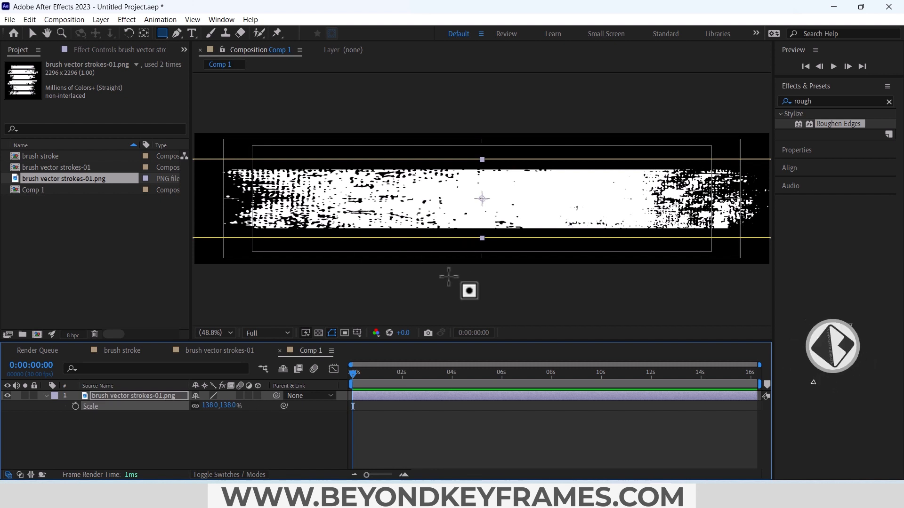
pyautogui.click(195, 405)
pyautogui.moveTo(228, 405); pyautogui.dragTo(246, 405)
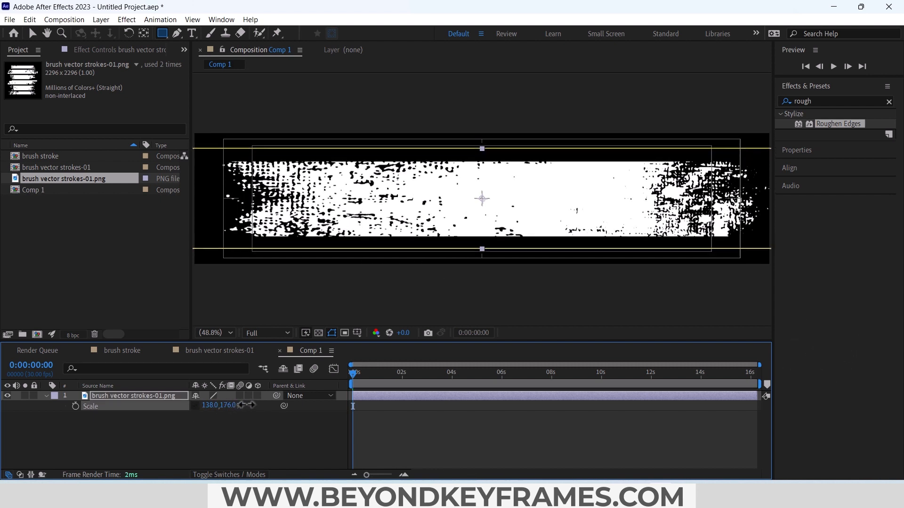
pyautogui.scroll(-2, 476, 238)
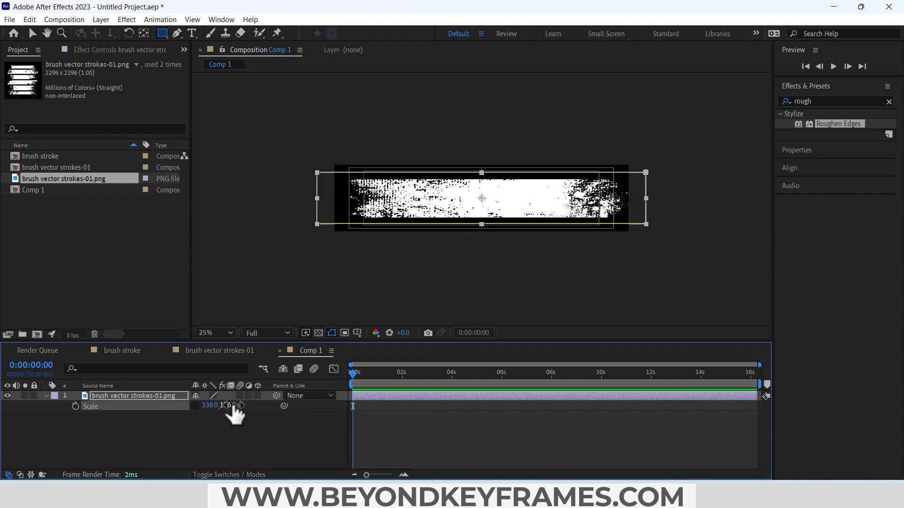
pyautogui.click(195, 405)
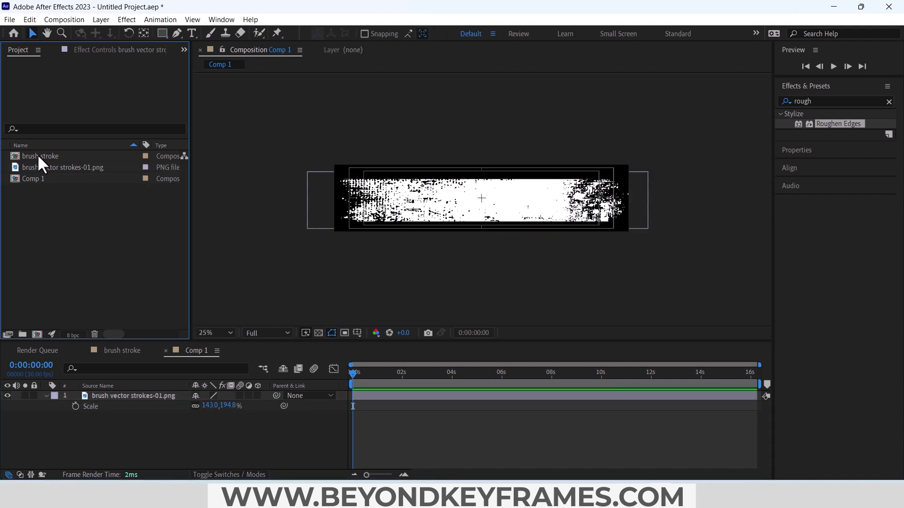
# Step: Place the brush stroke composition above brush vector strokes-01.png in Comp 1 and use it as that image layer's track matte
pyautogui.click(40, 156)
pyautogui.moveTo(46, 154); pyautogui.dragTo(112, 393)
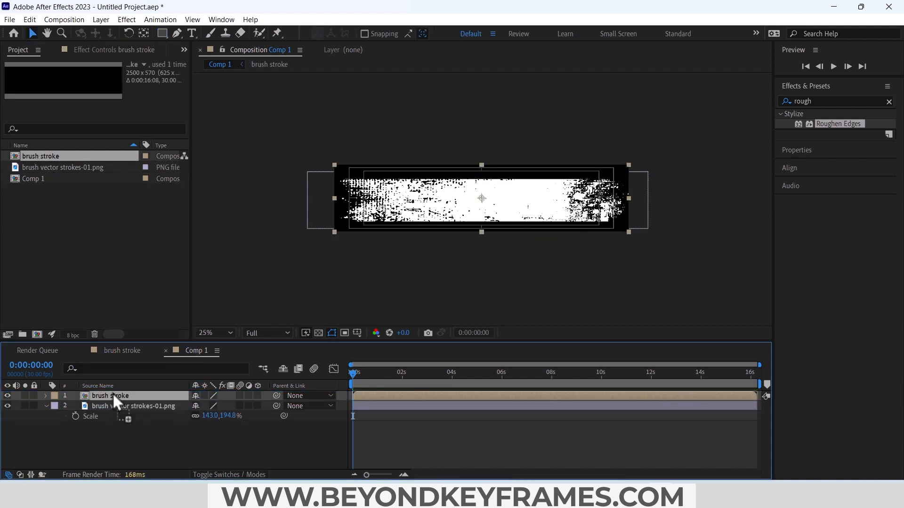
pyautogui.click(229, 475)
pyautogui.moveTo(233, 403); pyautogui.dragTo(150, 394)
pyautogui.click(256, 405)
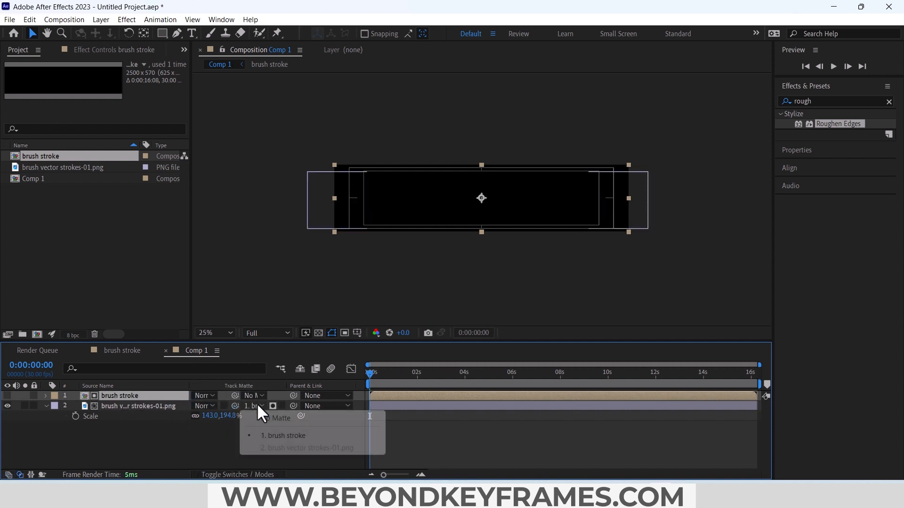
pyautogui.click(132, 452)
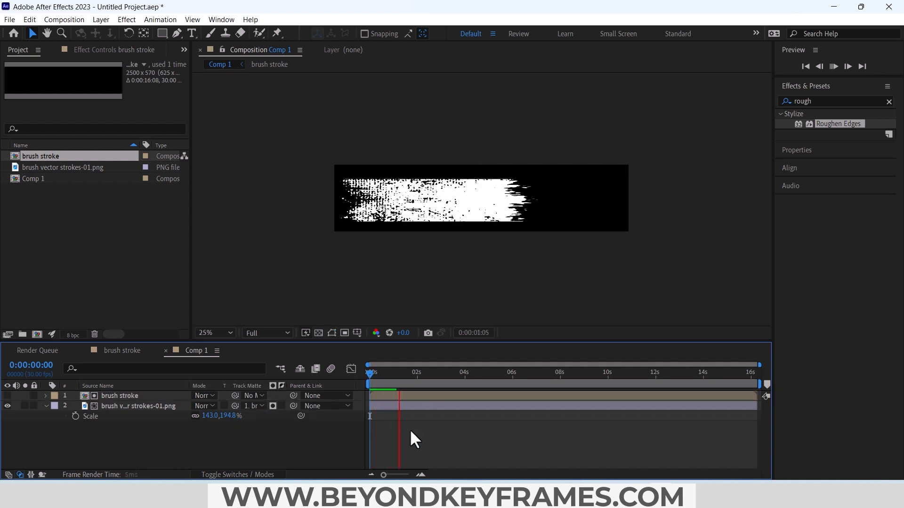
# Step: Play the matted brush stroke reveal in Comp 1 and stop at 0:00:01:24
pyautogui.press('space')
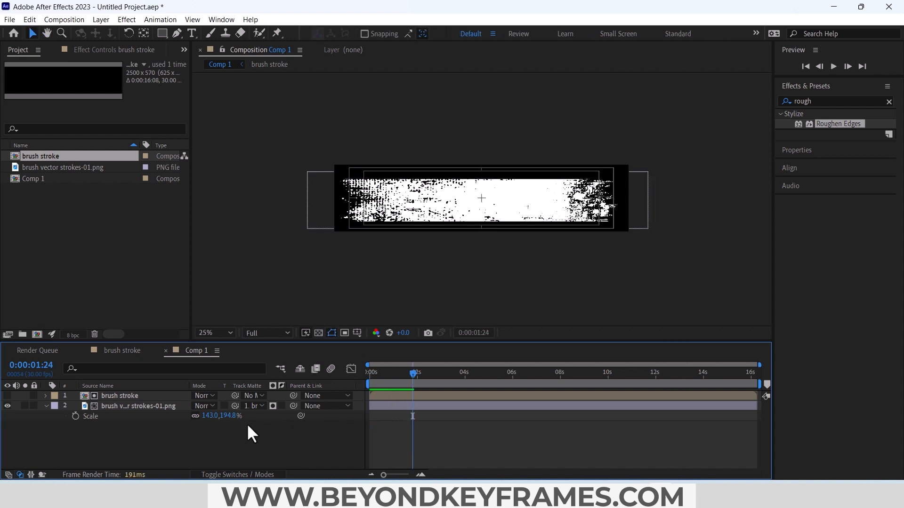
# Step: Add an adjustment layer to Comp 1 and apply the Turbulent Displace effect to it
pyautogui.click(111, 23)
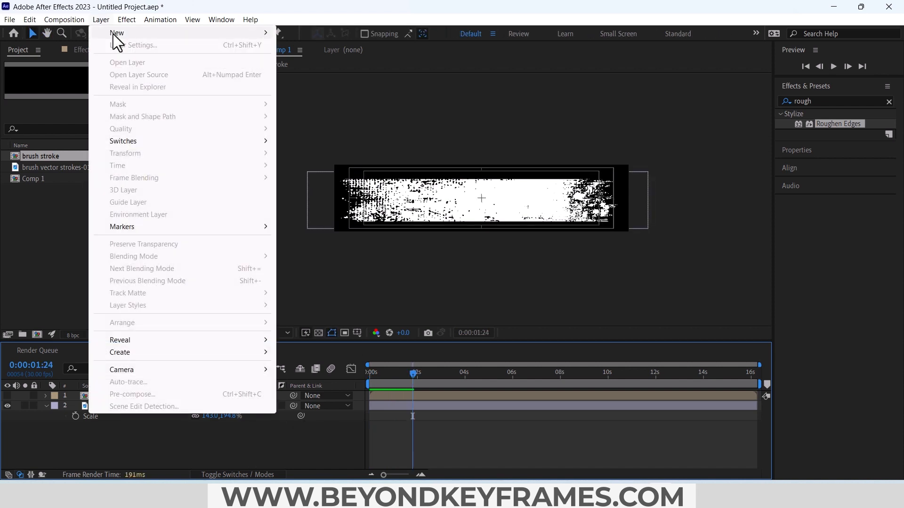
pyautogui.moveTo(113, 32)
pyautogui.click(335, 105)
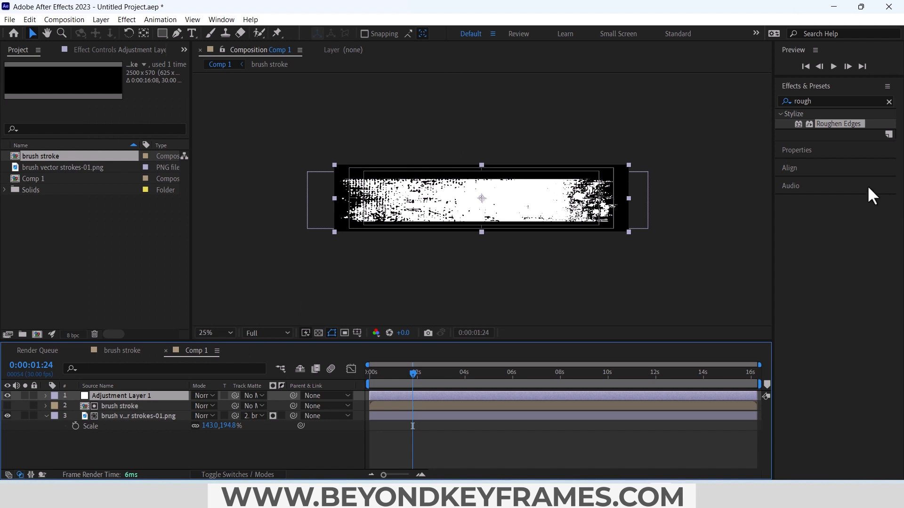
pyautogui.click(818, 101)
pyautogui.write('tu')
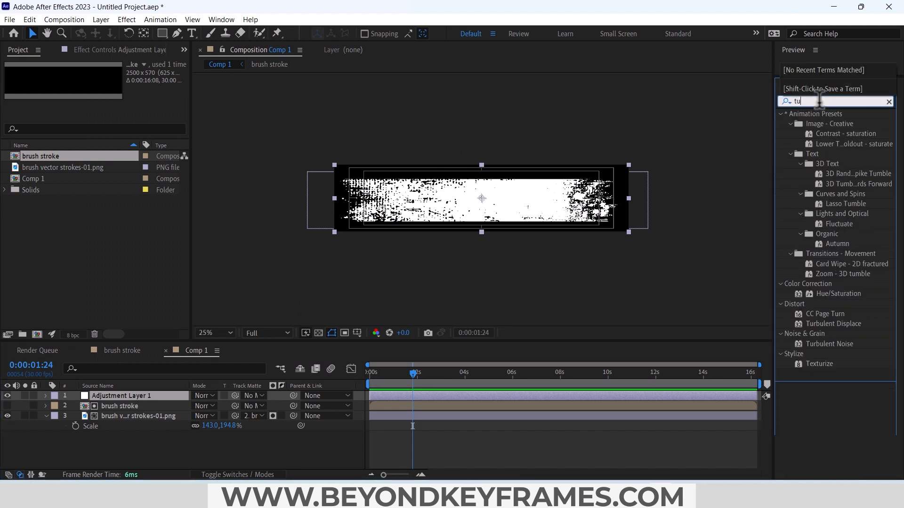
pyautogui.write('rbu')
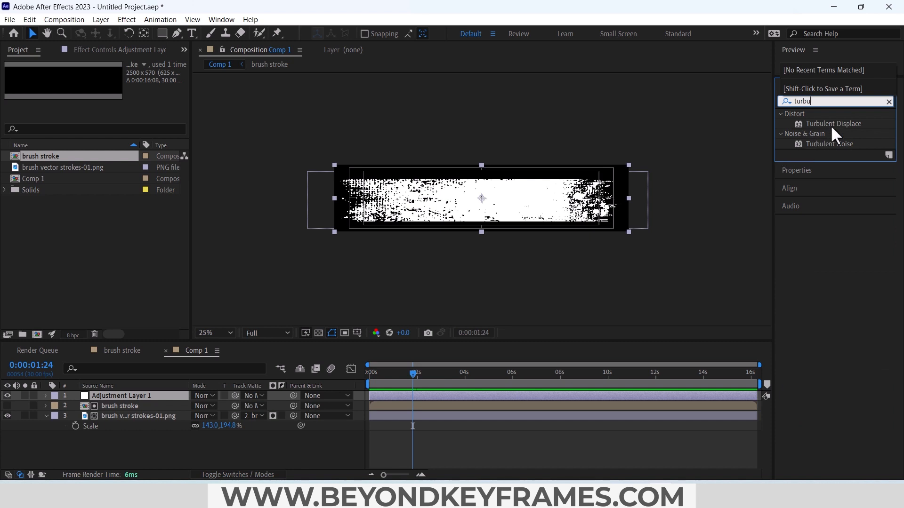
pyautogui.moveTo(830, 126); pyautogui.dragTo(130, 399)
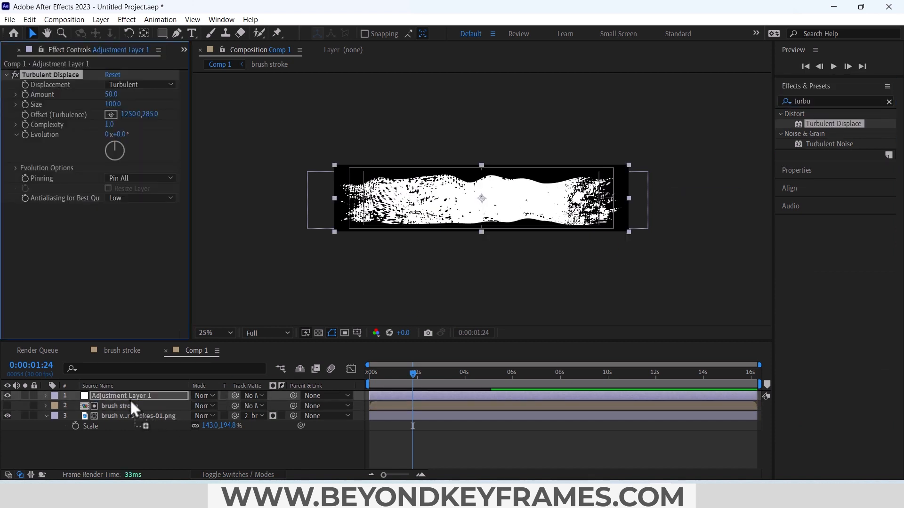
# Step: Set the adjustment layer's Turbulent Displace Amount to 2.5 and Size to 150
pyautogui.click(111, 95)
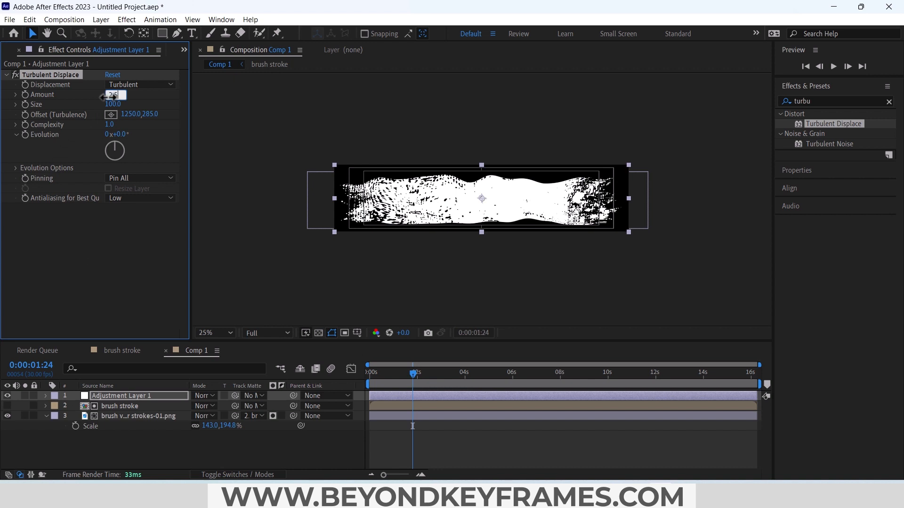
pyautogui.press('Return')
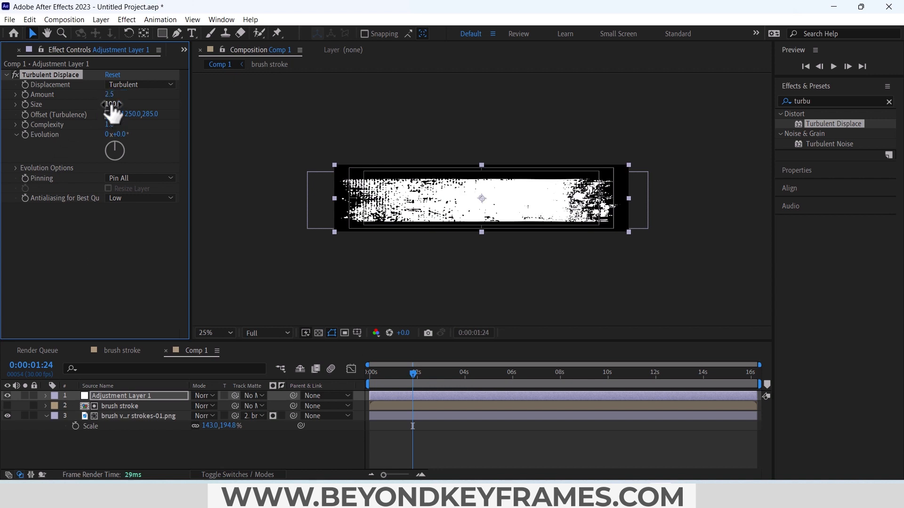
pyautogui.click(111, 105)
pyautogui.write('150')
pyautogui.press('Return')
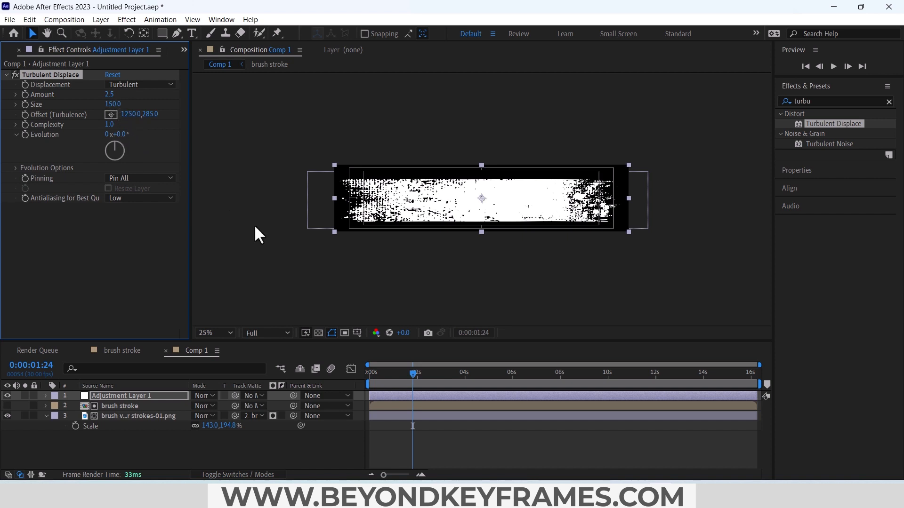
# Step: Keyframe the adjustment layer's Turbulent Displace Amount from 7 at 0:00:00:00 to 21 at 0:00:01:28
pyautogui.moveTo(387, 379); pyautogui.dragTo(363, 383)
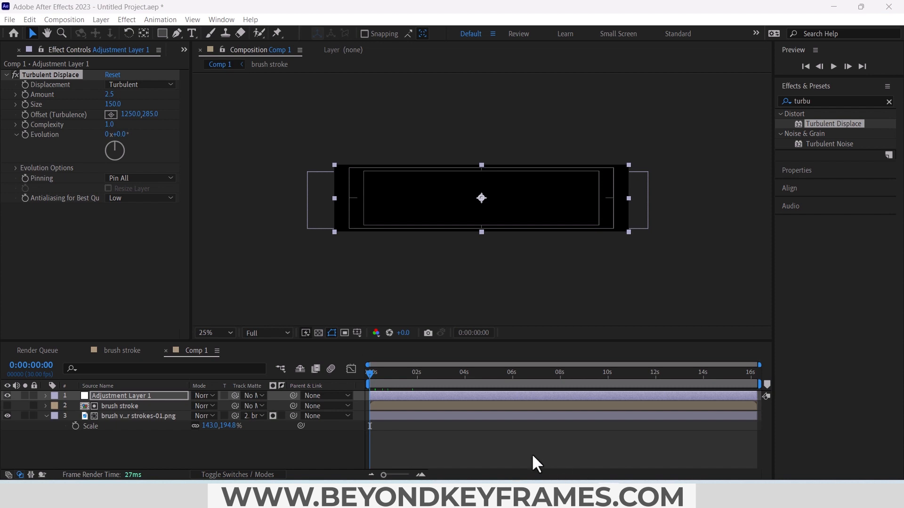
pyautogui.click(380, 395)
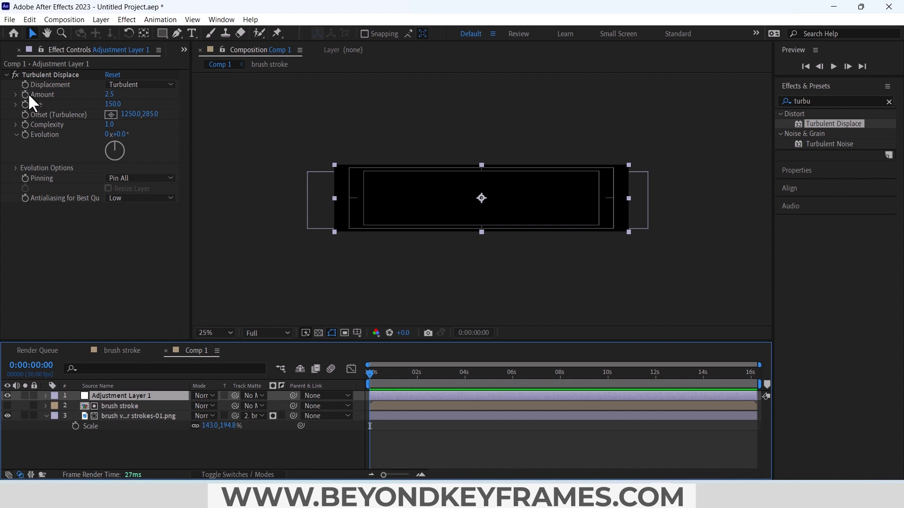
pyautogui.click(111, 94)
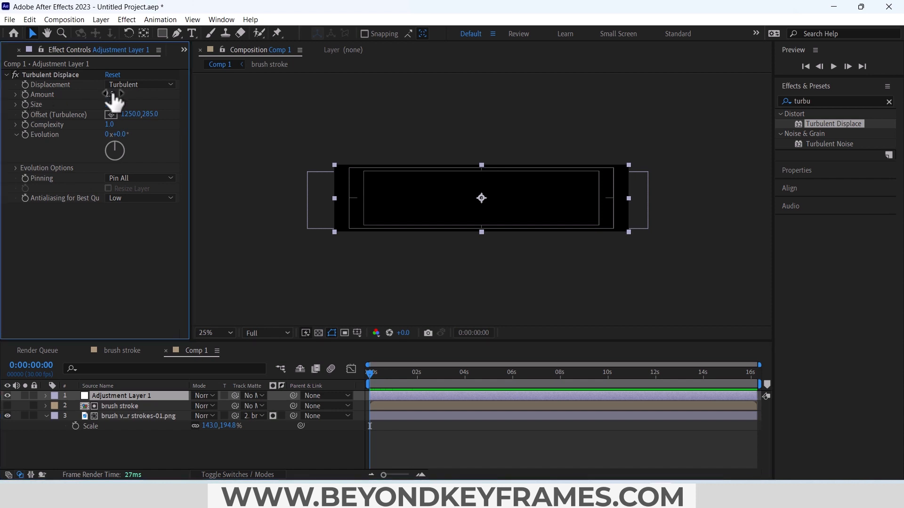
pyautogui.press('Return')
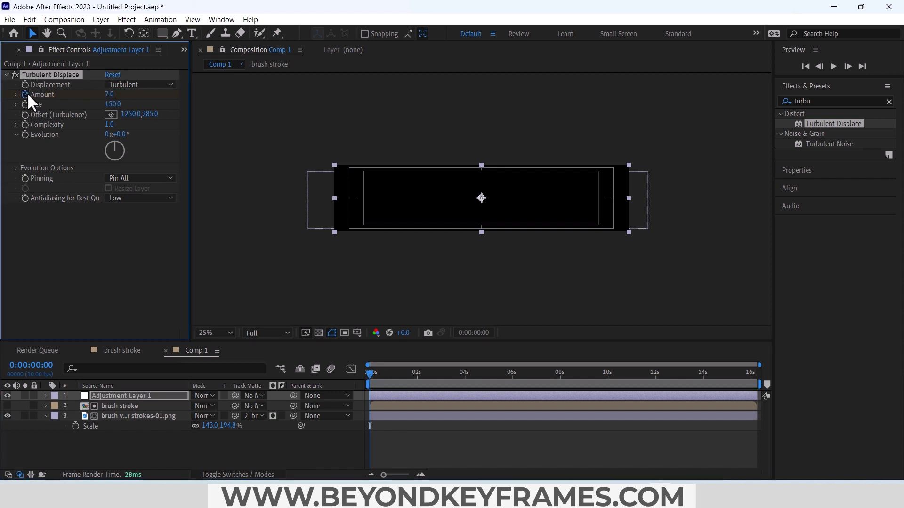
pyautogui.press('u')
pyautogui.moveTo(380, 374); pyautogui.dragTo(418, 384)
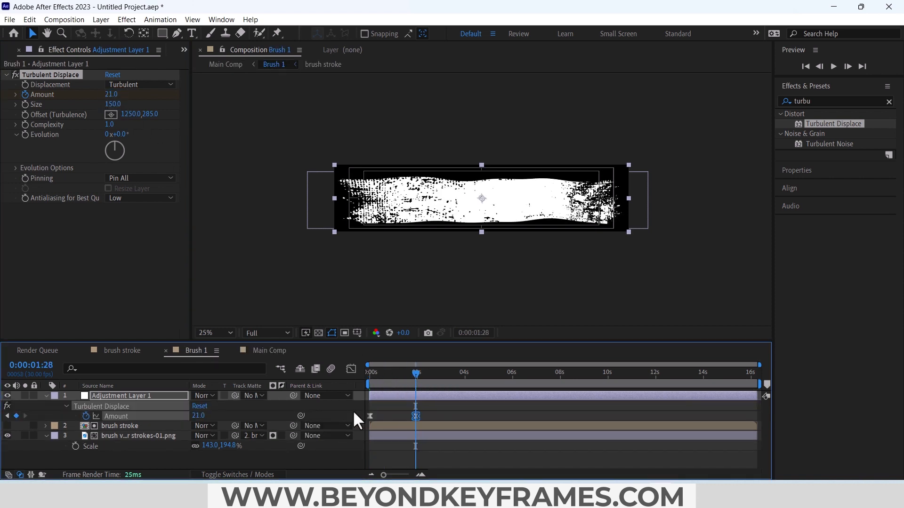
pyautogui.click(391, 409)
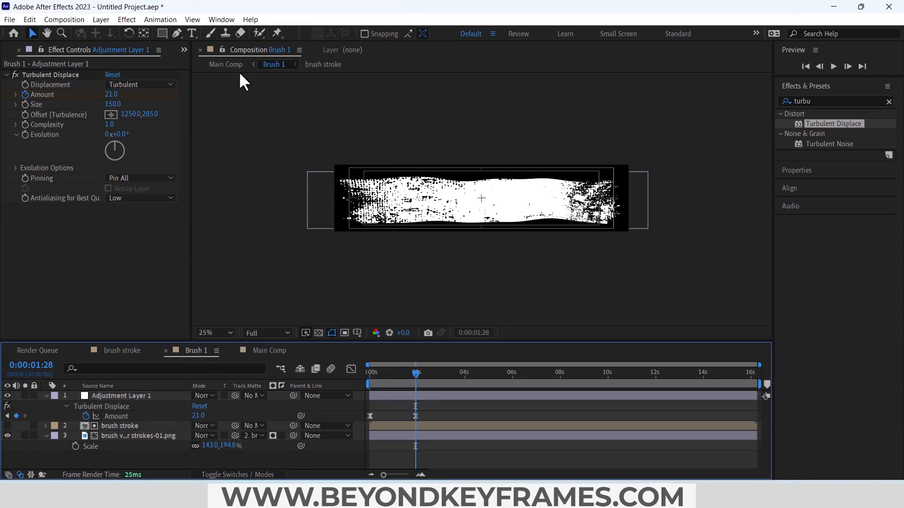
# Step: Rename Comp 1 as Brush 1 and play its animation from the start
pyautogui.hotkey('ctrl', 'k')
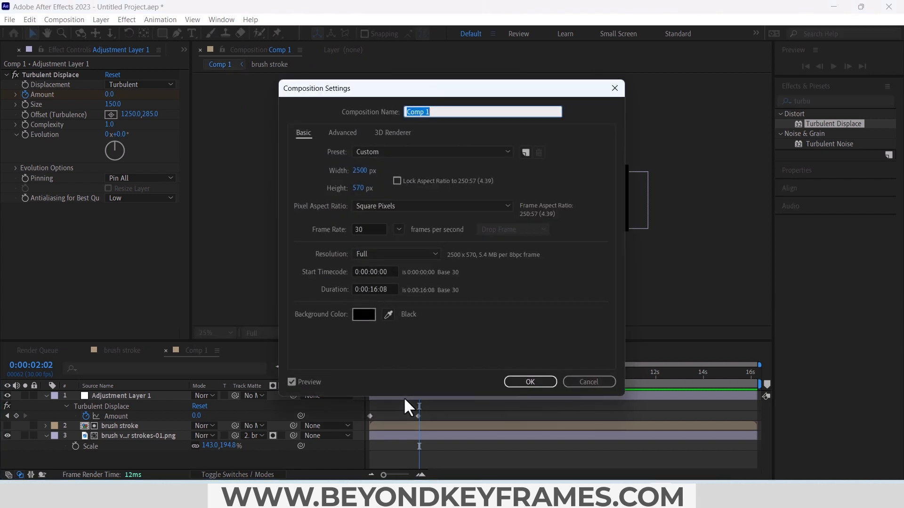
pyautogui.write('Brush 1')
pyautogui.press('Return')
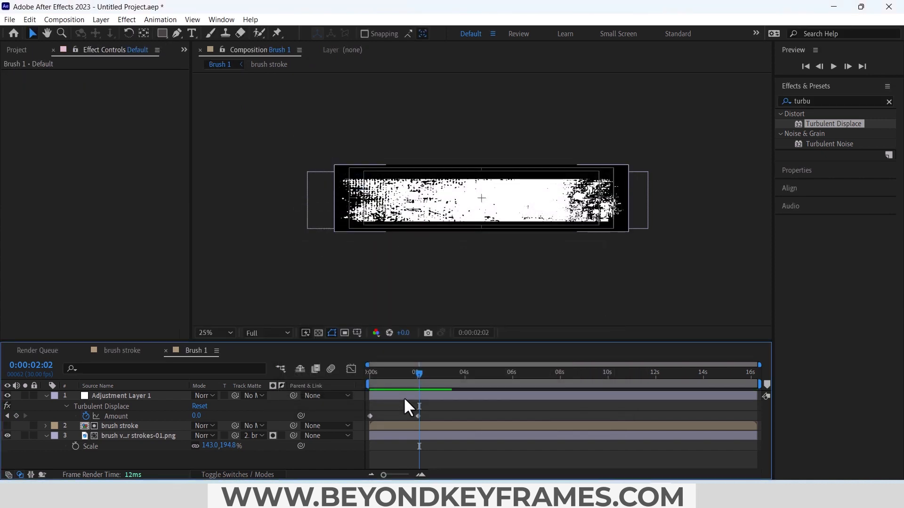
pyautogui.moveTo(400, 374); pyautogui.dragTo(354, 380)
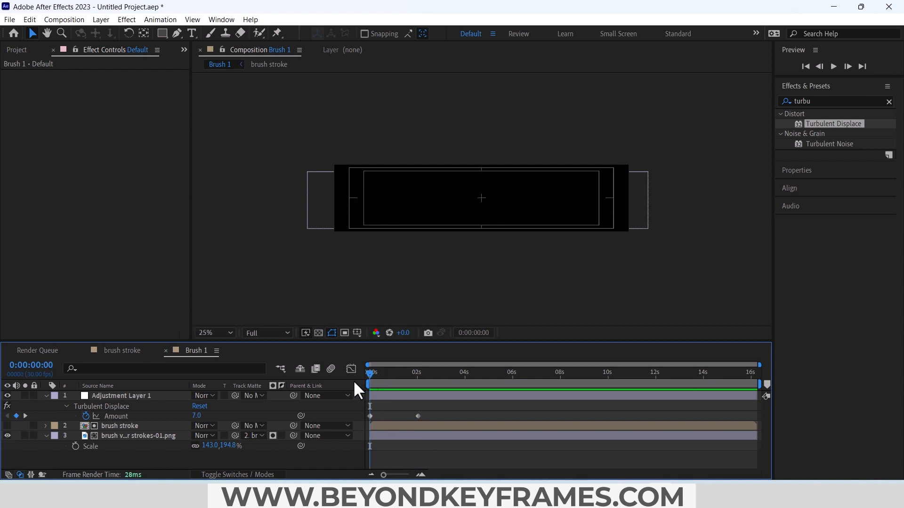
pyautogui.press('space')
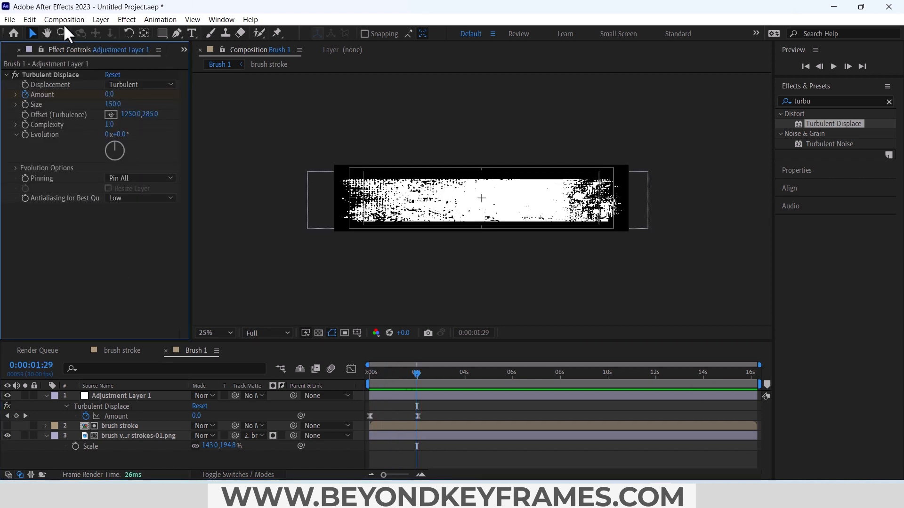
# Step: Create a new composition named Main Comp with a size of 1920 x 1080 px
pyautogui.click(64, 19)
pyautogui.click(70, 32)
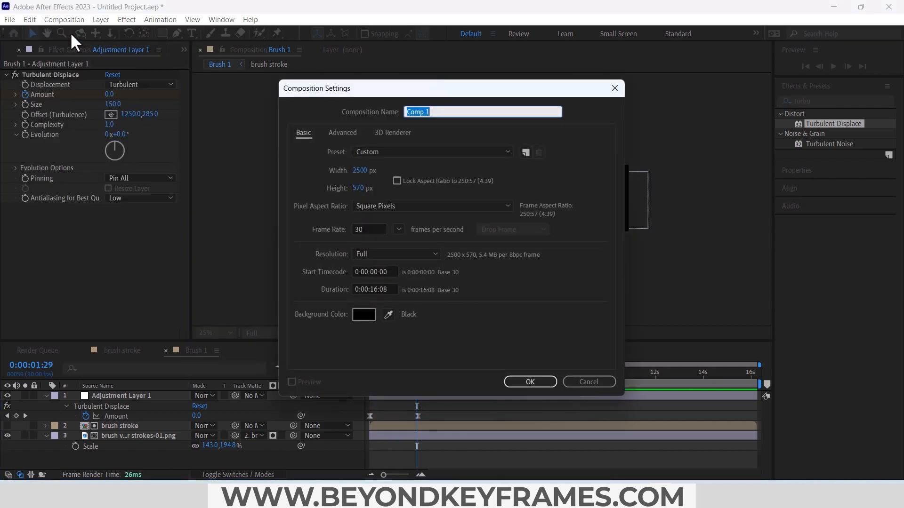
pyautogui.write('Main')
pyautogui.click(365, 173)
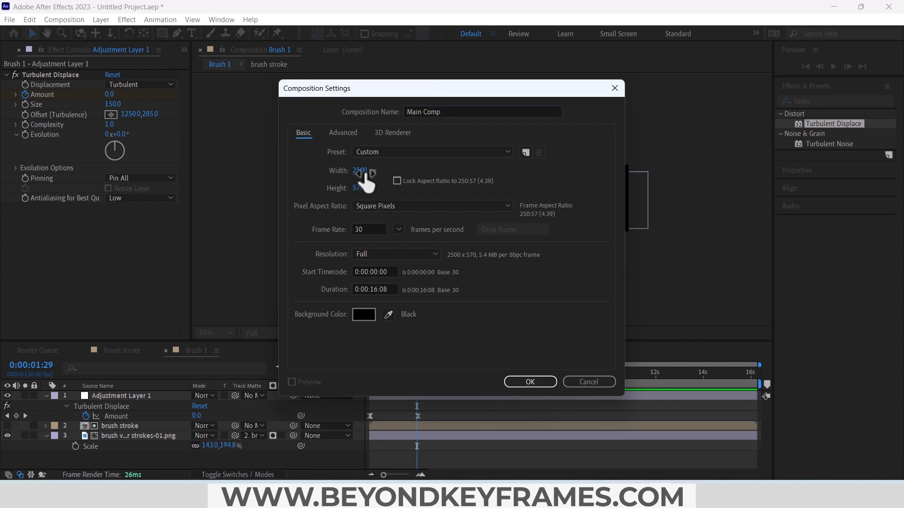
pyautogui.write('1920')
pyautogui.press('Tab')
pyautogui.write('1080')
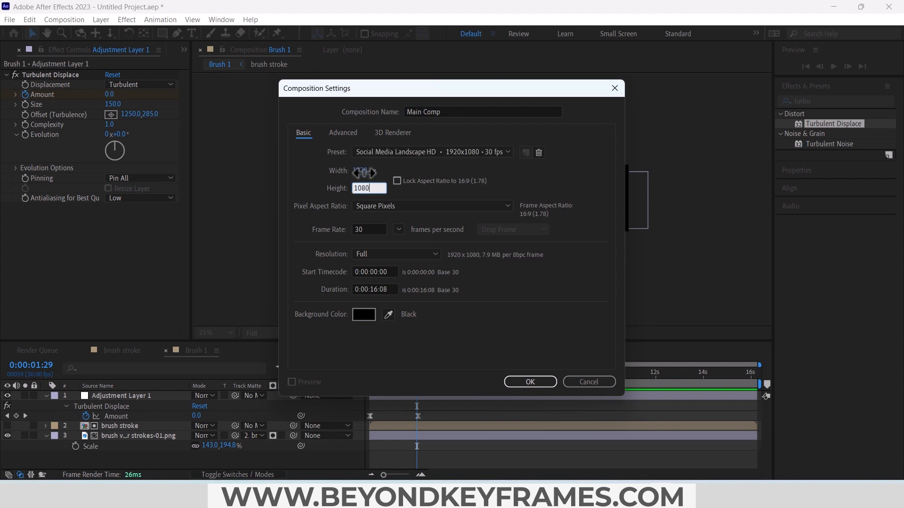
pyautogui.press('Return')
pyautogui.hotkey('ctrl', '0')
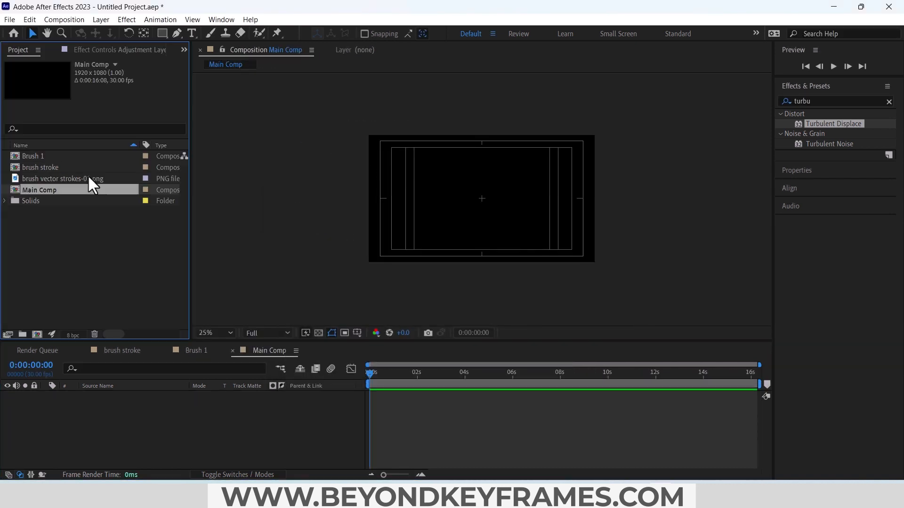
# Step: Place the Brush 1 composition in Main Comp and scale it to 48% with the whole stroke revealed
pyautogui.moveTo(38, 157)
pyautogui.mouseDown()
pyautogui.moveTo(59, 180)
pyautogui.moveTo(136, 418)
pyautogui.mouseUp()
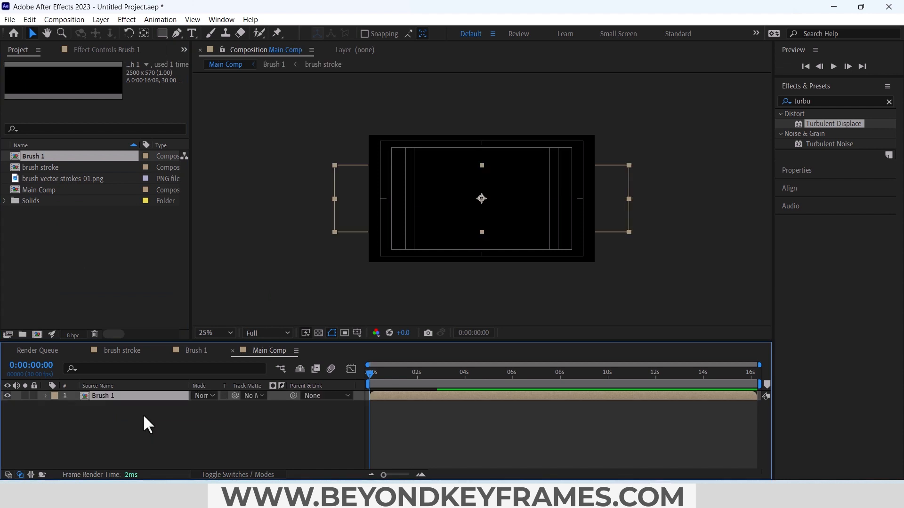
pyautogui.moveTo(370, 373); pyautogui.dragTo(417, 373)
pyautogui.press('s')
pyautogui.hotkey('shift', 'r')
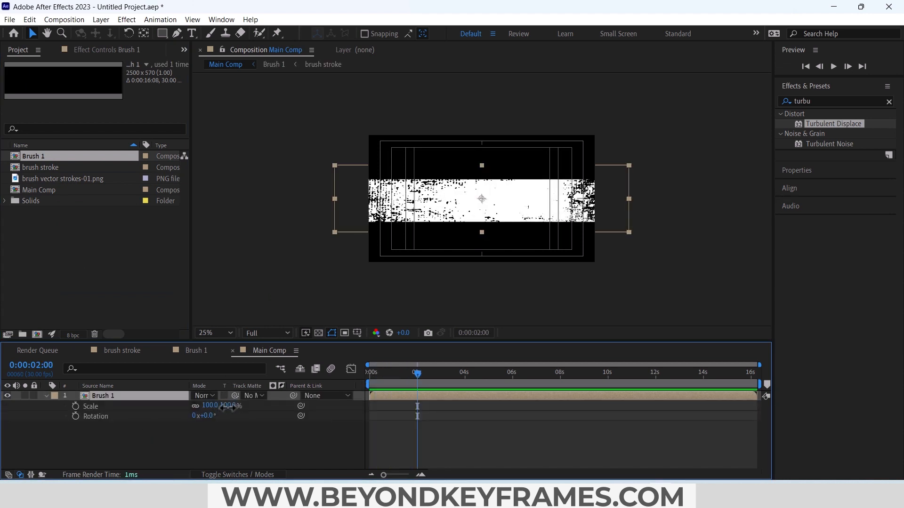
pyautogui.moveTo(229, 405); pyautogui.dragTo(200, 409)
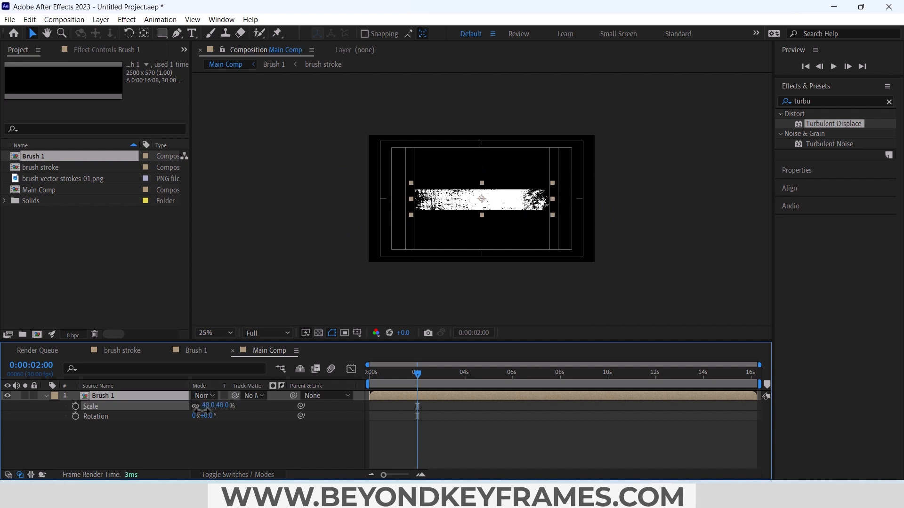
# Step: Rotate the Brush 1 layer to -8° and reposition it near the center of the frame
pyautogui.scroll(2, 484, 202)
pyautogui.moveTo(487, 203); pyautogui.dragTo(497, 203)
pyautogui.press('r')
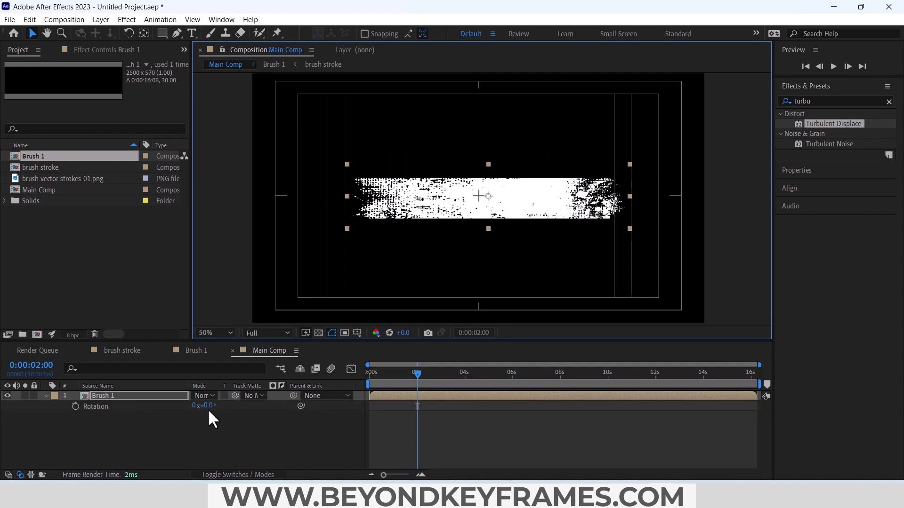
pyautogui.moveTo(207, 407); pyautogui.dragTo(205, 406)
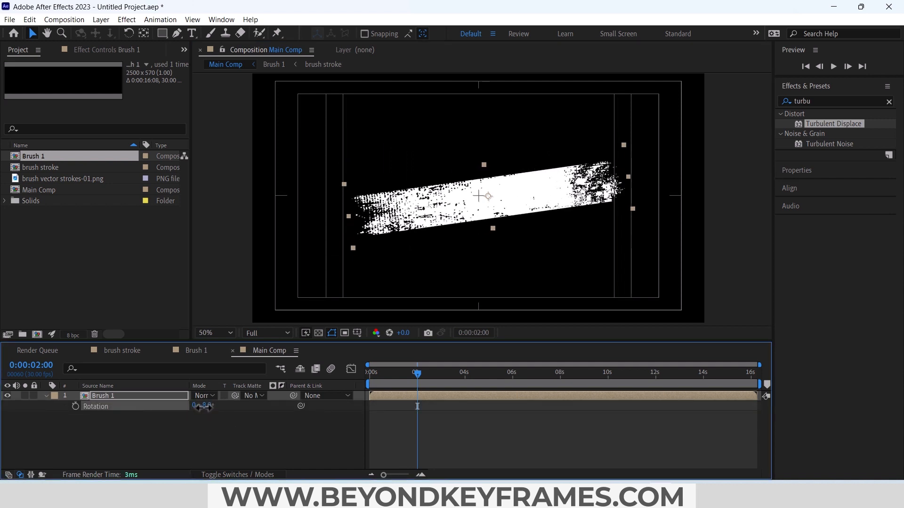
pyautogui.moveTo(437, 216); pyautogui.dragTo(430, 214)
# Step: Duplicate the Brush 1 layer and offset the copy to start at about frame 20
pyautogui.click(166, 397)
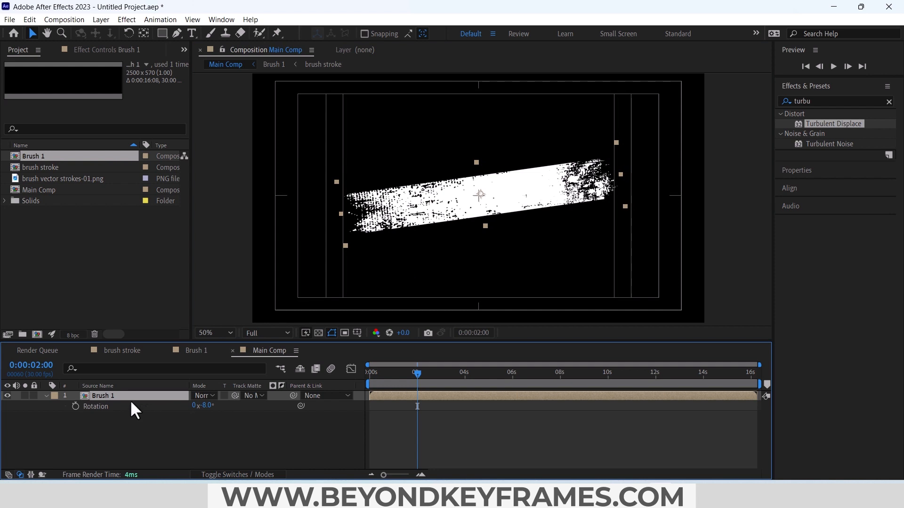
pyautogui.hotkey('ctrl', 'd')
pyautogui.press('=')
pyautogui.press('=')
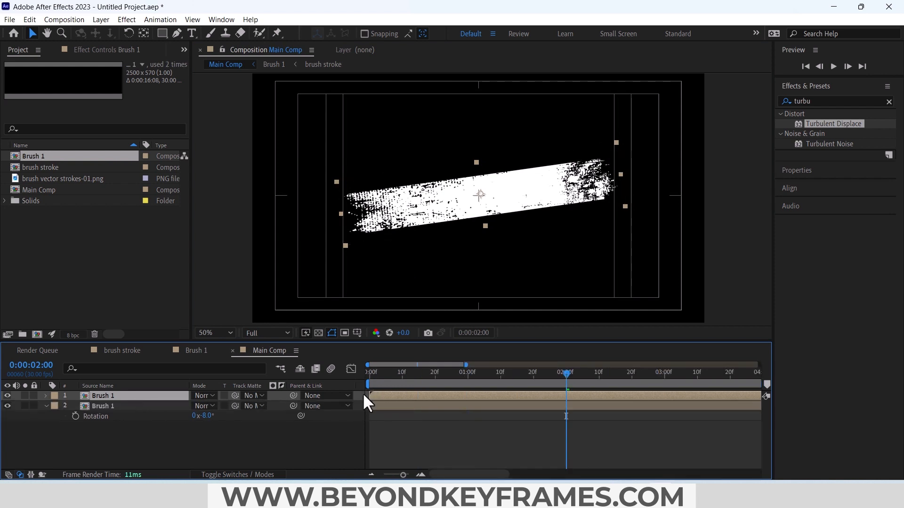
pyautogui.moveTo(411, 400); pyautogui.dragTo(460, 399)
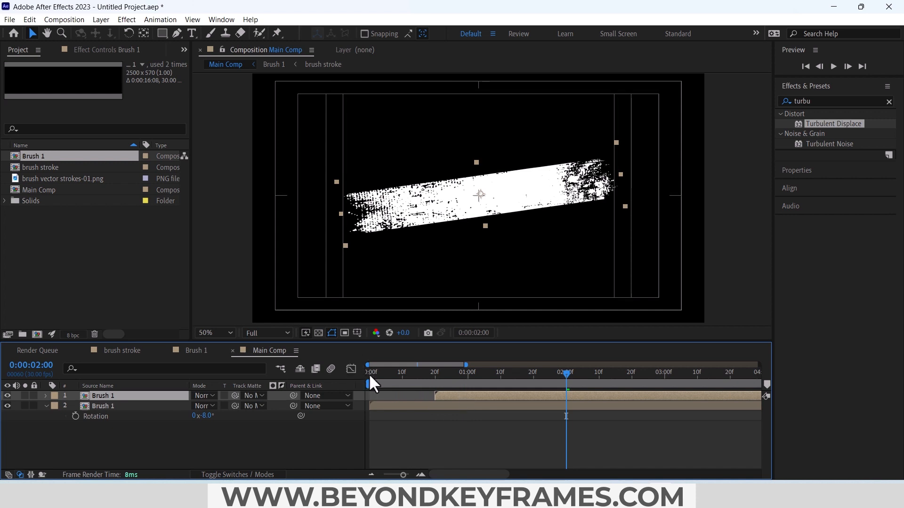
pyautogui.moveTo(369, 377); pyautogui.dragTo(487, 382)
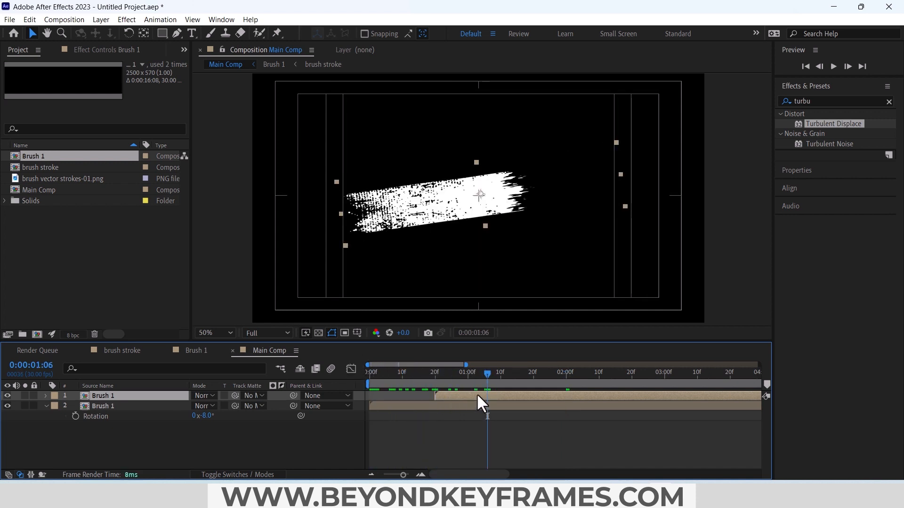
# Step: Rotate the duplicated Brush 1 layer to 172° and move it down below the first stroke, partly overlapping it
pyautogui.press('r')
pyautogui.moveTo(203, 406); pyautogui.dragTo(309, 404)
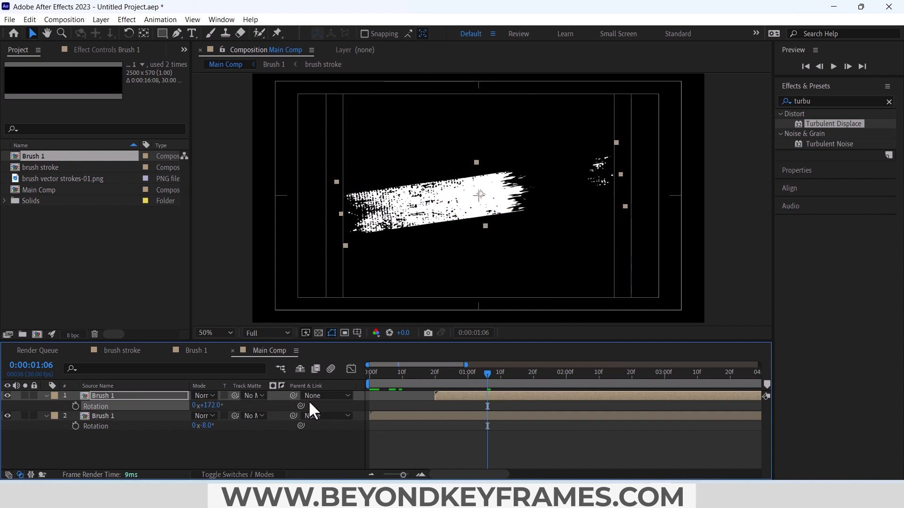
pyautogui.moveTo(432, 216); pyautogui.dragTo(437, 242)
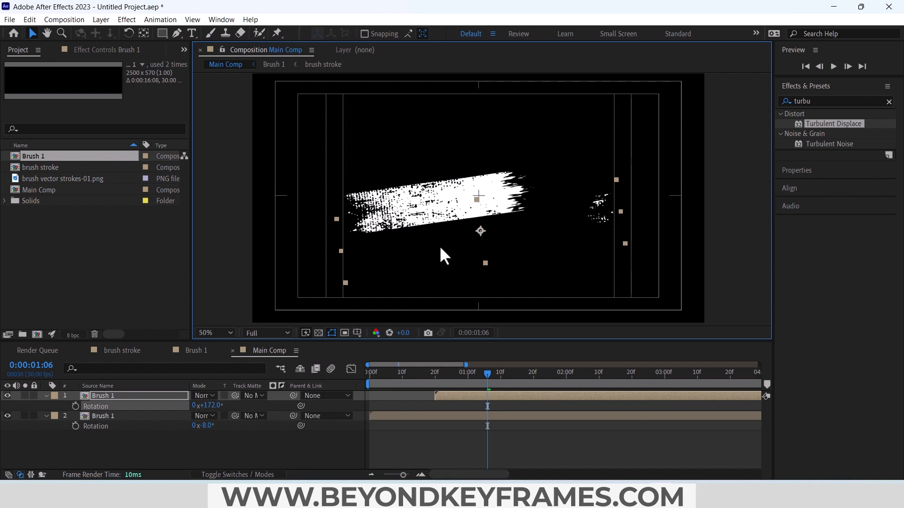
# Step: Preview the two-stroke reveal and shift the duplicate's start earlier to about frame 16
pyautogui.press('space')
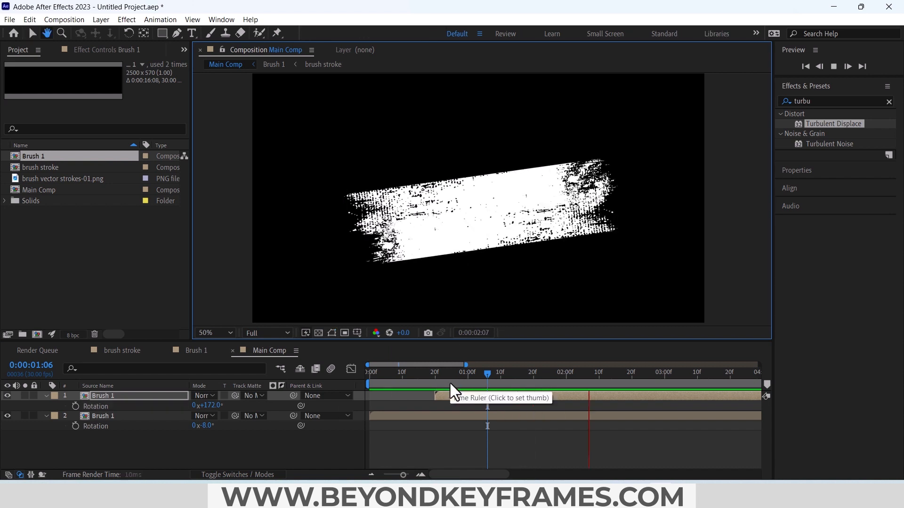
pyautogui.press('space')
pyautogui.moveTo(457, 397); pyautogui.dragTo(444, 397)
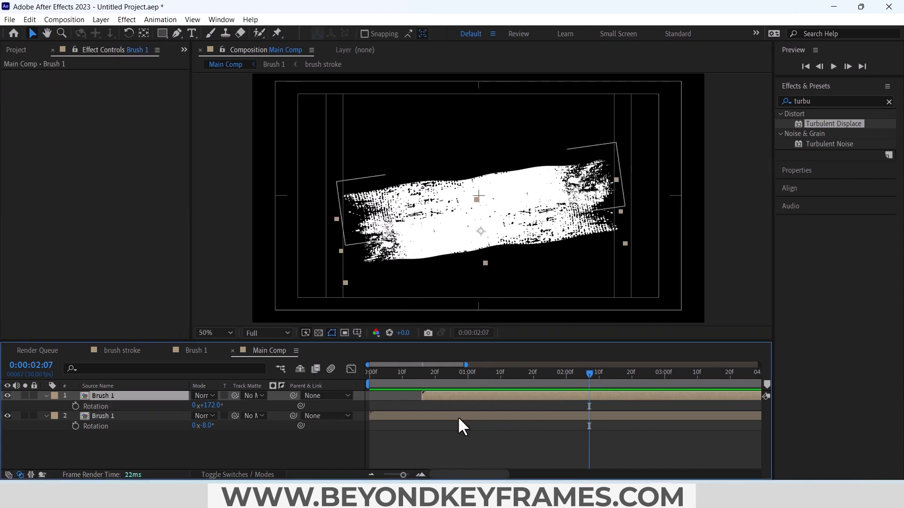
# Step: Duplicate the first Brush 1 layer to the top of the stack, place it below the other strokes and start it at about 0:00:01:00
pyautogui.click(458, 417)
pyautogui.hotkey('ctrl', 'd')
pyautogui.moveTo(131, 414); pyautogui.dragTo(134, 393)
pyautogui.moveTo(428, 217); pyautogui.dragTo(442, 275)
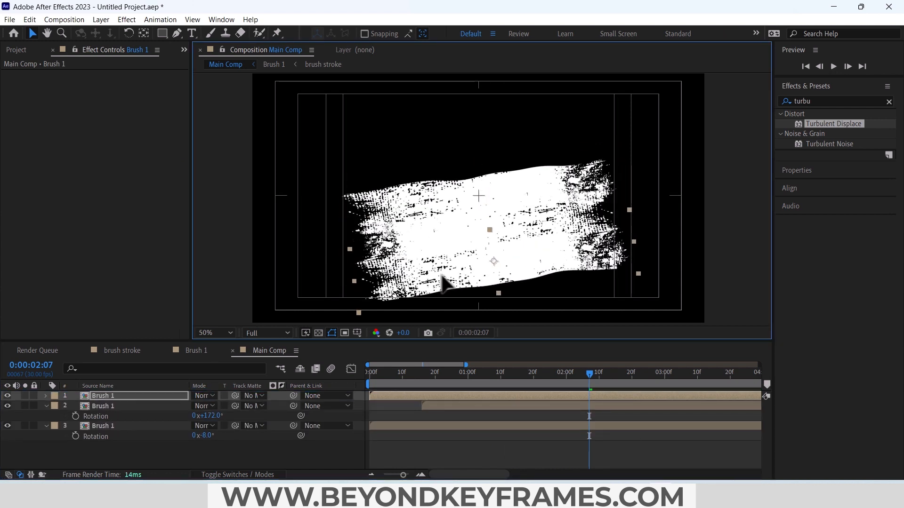
pyautogui.moveTo(409, 396); pyautogui.dragTo(504, 394)
# Step: Adjust the positions of the lowest and middle strokes, shifting the middle one right and slightly up, for a staggered overlap
pyautogui.moveTo(448, 374); pyautogui.dragTo(556, 374)
pyautogui.moveTo(428, 274); pyautogui.dragTo(412, 274)
pyautogui.moveTo(448, 239); pyautogui.dragTo(465, 233)
pyautogui.moveTo(556, 374); pyautogui.dragTo(661, 373)
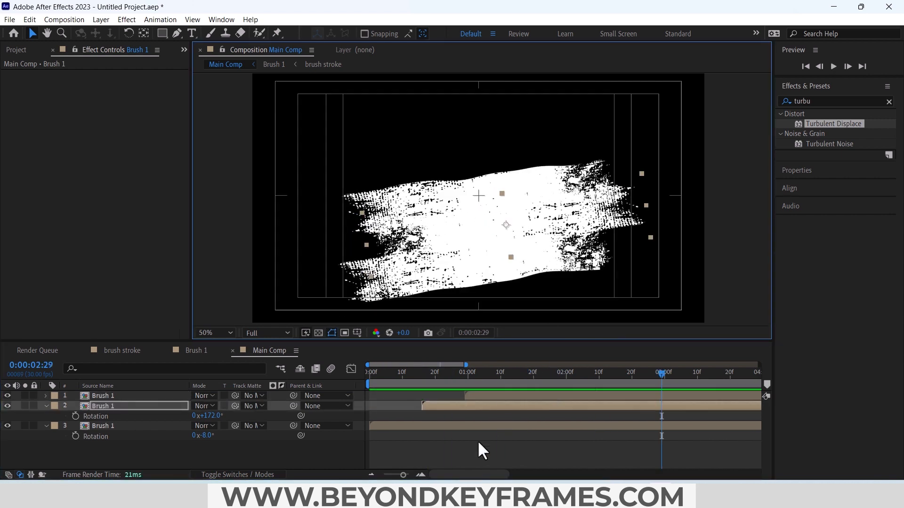
pyautogui.moveTo(452, 278); pyautogui.dragTo(469, 272)
pyautogui.moveTo(508, 211); pyautogui.dragTo(520, 210)
# Step: Play the three-stroke reveal in Main Comp from the start
pyautogui.moveTo(512, 372); pyautogui.dragTo(354, 377)
pyautogui.press('space')
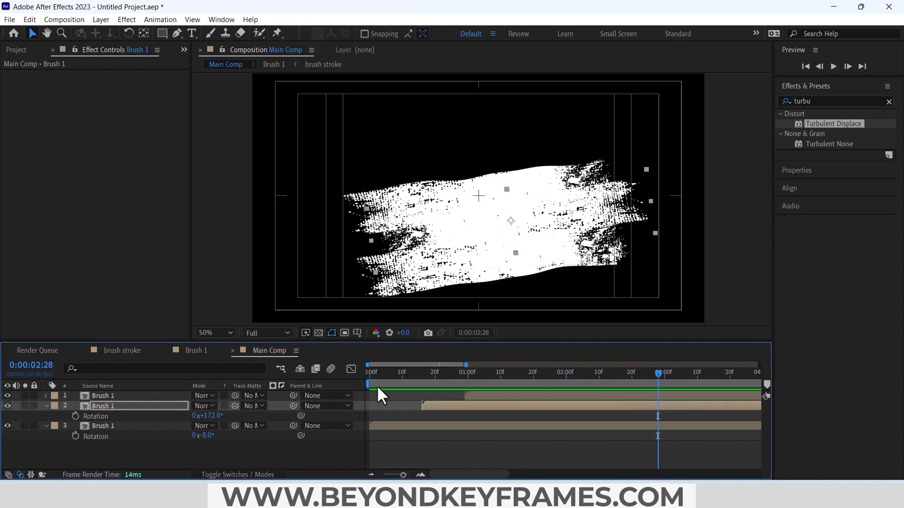
pyautogui.press("'")
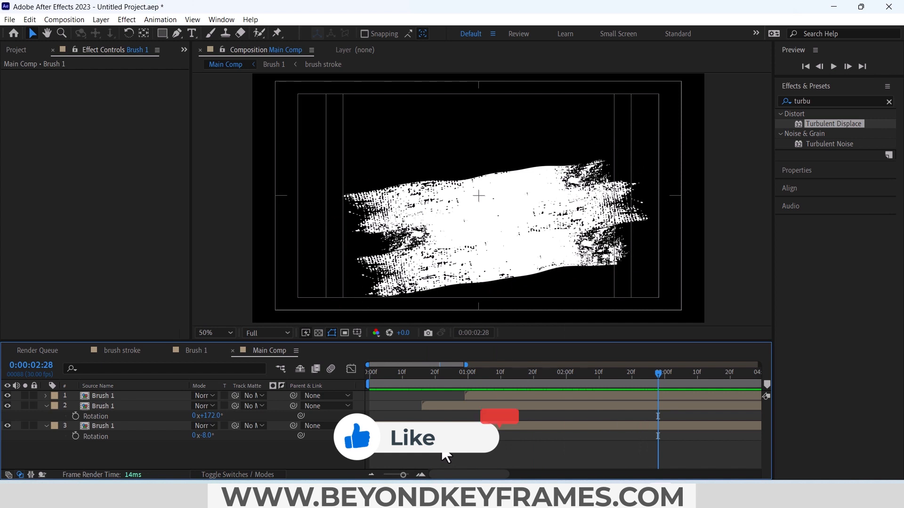
# Step: Apply Drop Shadow to the middle Brush 1 layer with Distance 41, Softness 68 and Opacity 69%
pyautogui.click(82, 427)
pyautogui.click(46, 406)
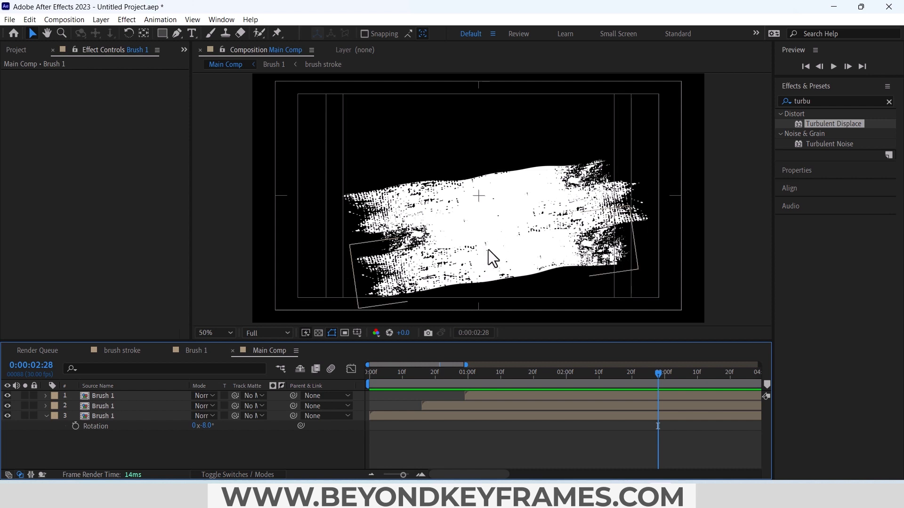
pyautogui.click(828, 99)
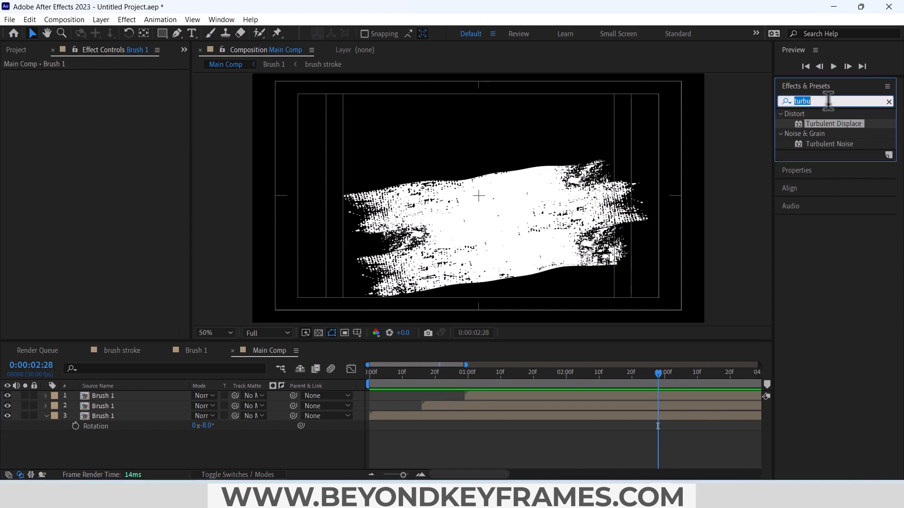
pyautogui.write('drop')
pyautogui.moveTo(835, 263); pyautogui.dragTo(476, 405)
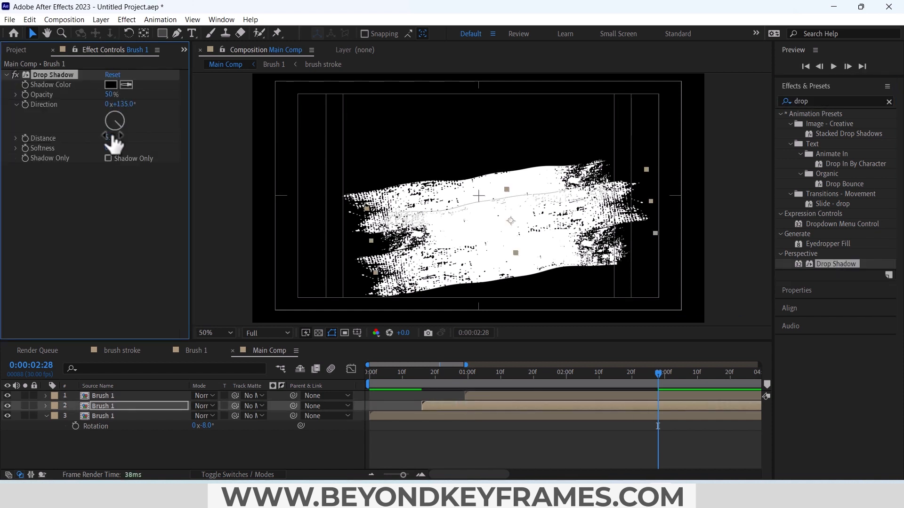
pyautogui.moveTo(113, 137); pyautogui.dragTo(146, 147)
pyautogui.moveTo(113, 95); pyautogui.dragTo(121, 94)
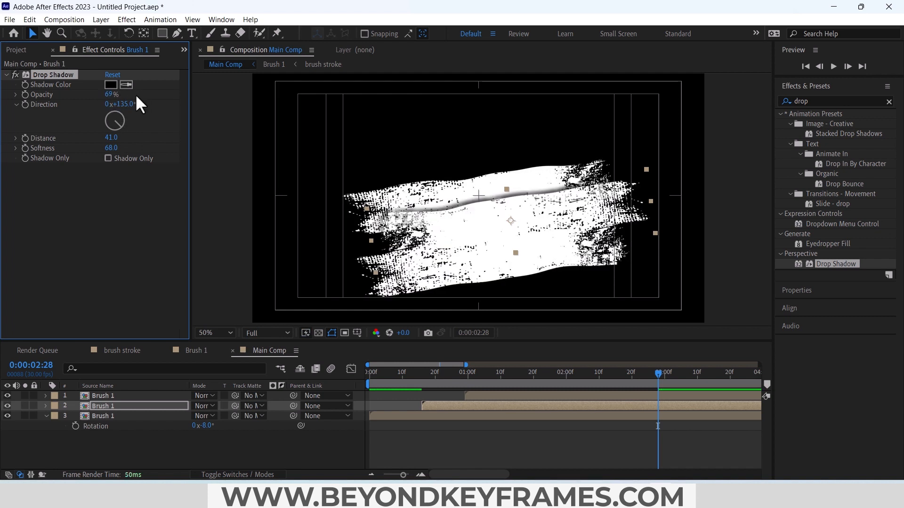
# Step: Move the shadowed Brush 1 layer to the top of the stack and duplicate its Drop Shadow, setting the copy's Direction to 300°
pyautogui.moveTo(92, 405); pyautogui.dragTo(100, 391)
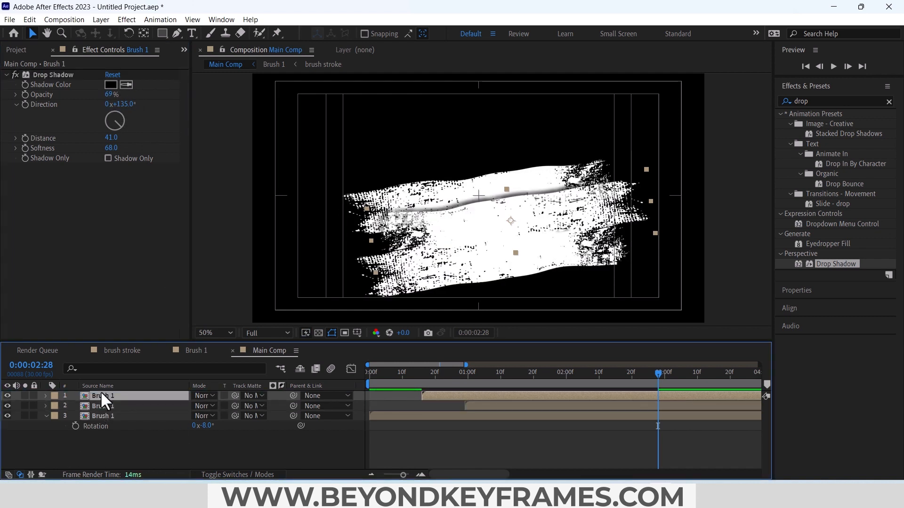
pyautogui.click(43, 74)
pyautogui.hotkey('ctrl', 'd')
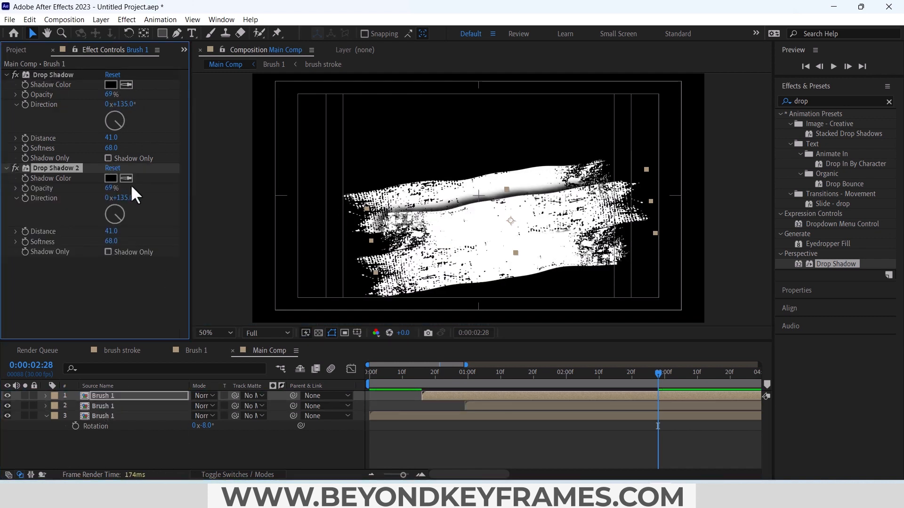
pyautogui.moveTo(116, 215); pyautogui.dragTo(87, 196)
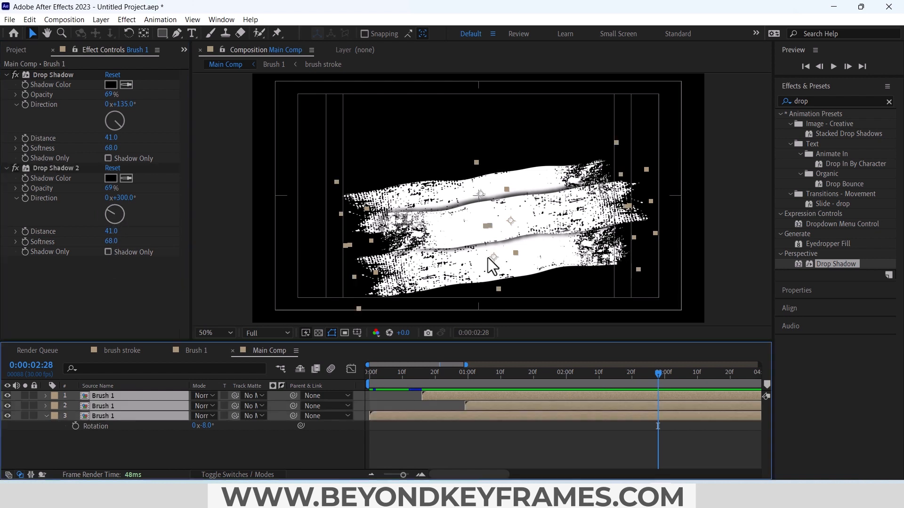
# Step: Shift all three Brush 1 strokes together up and slightly left to centre them in the frame, and add a null object
pyautogui.moveTo(487, 256); pyautogui.dragTo(476, 231)
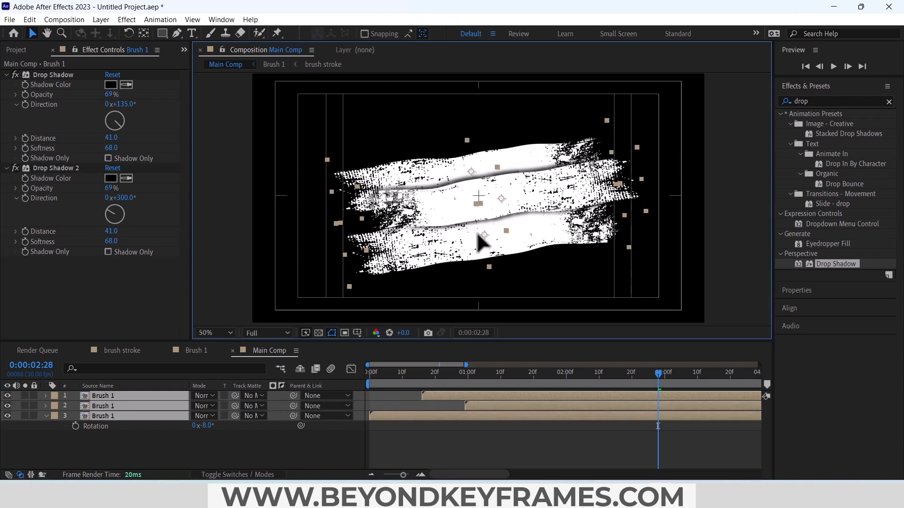
pyautogui.press('s')
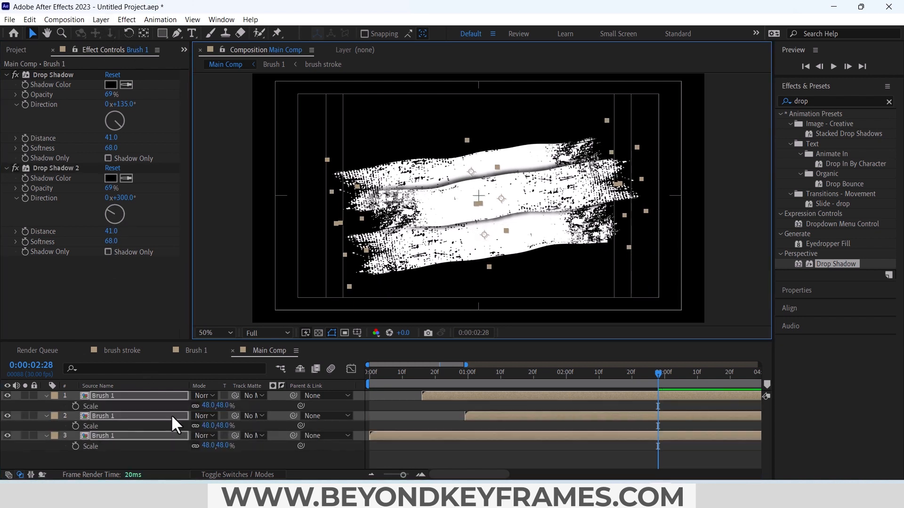
pyautogui.click(100, 19)
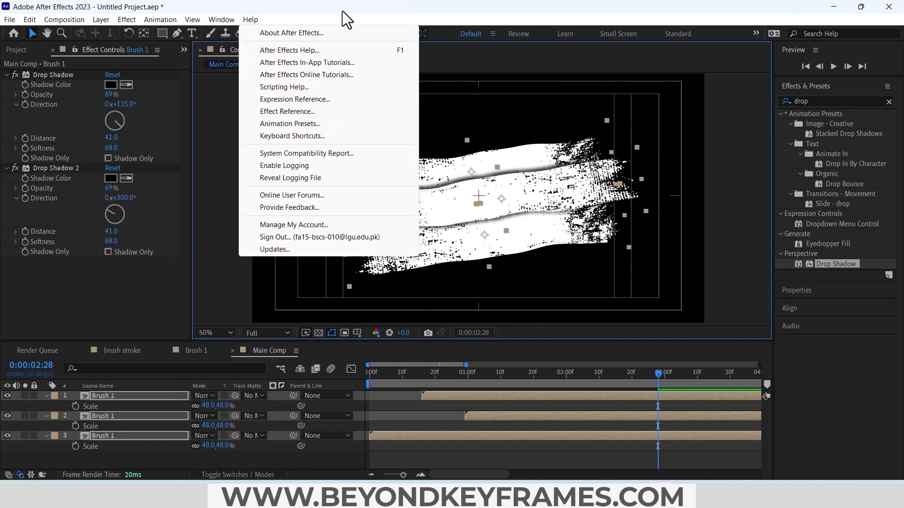
pyautogui.moveTo(123, 21)
pyautogui.click(349, 73)
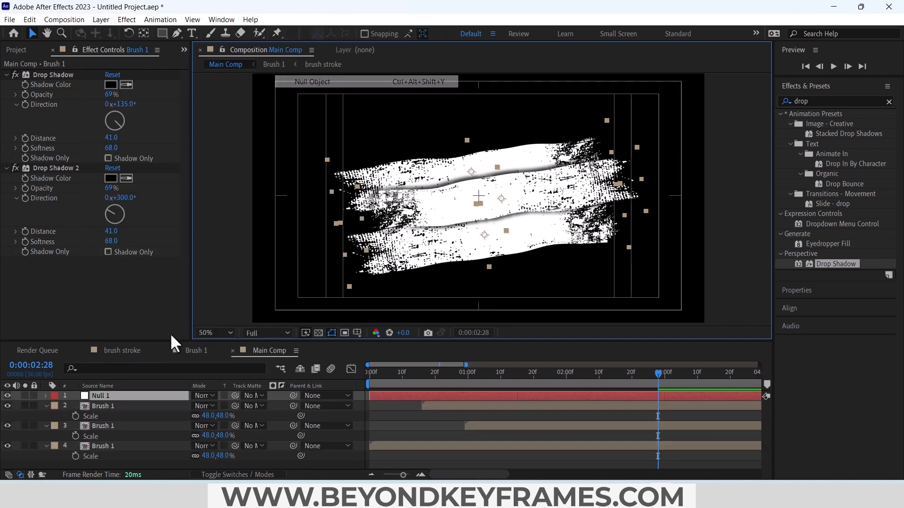
# Step: Parent the three Brush 1 layers to the null object and scale the null down slightly
pyautogui.click(122, 444)
pyautogui.keyDown('shift'); pyautogui.click(118, 408); pyautogui.keyUp('shift')
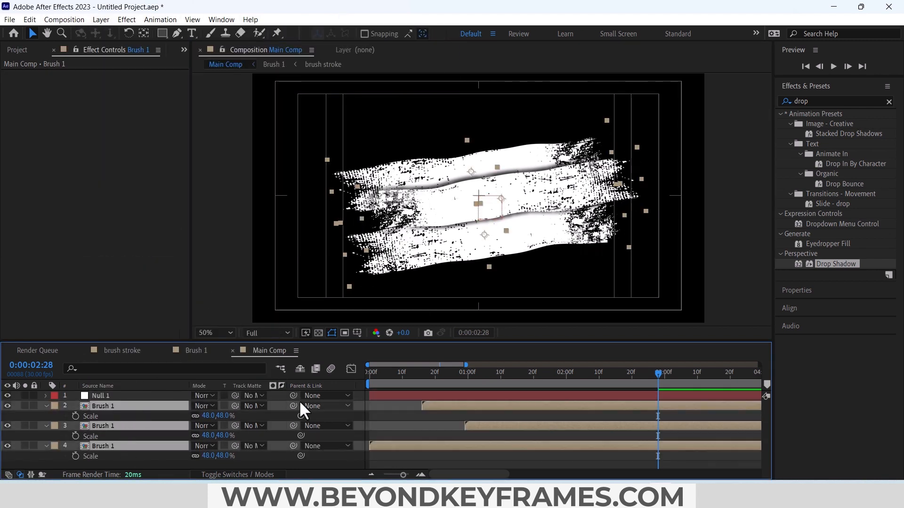
pyautogui.moveTo(293, 406); pyautogui.dragTo(156, 396)
pyautogui.click(160, 397)
pyautogui.press('s')
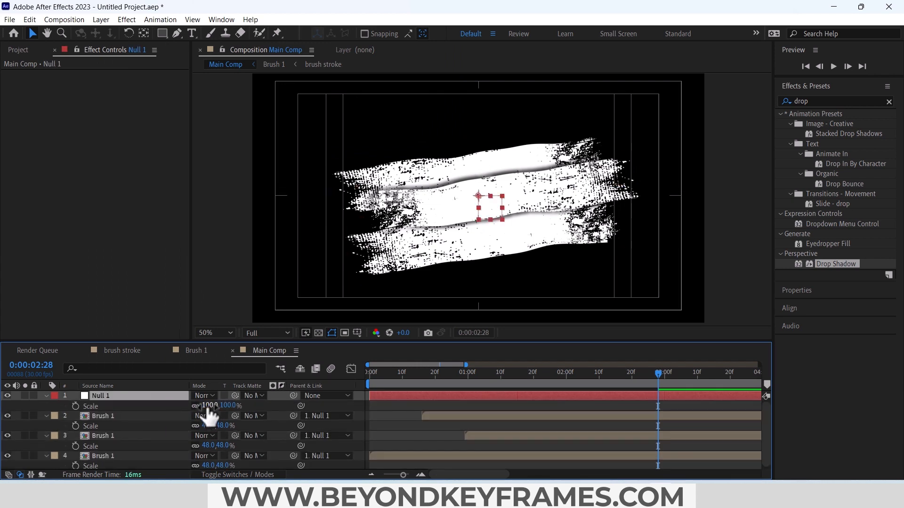
pyautogui.moveTo(214, 406); pyautogui.dragTo(200, 406)
pyautogui.press('p')
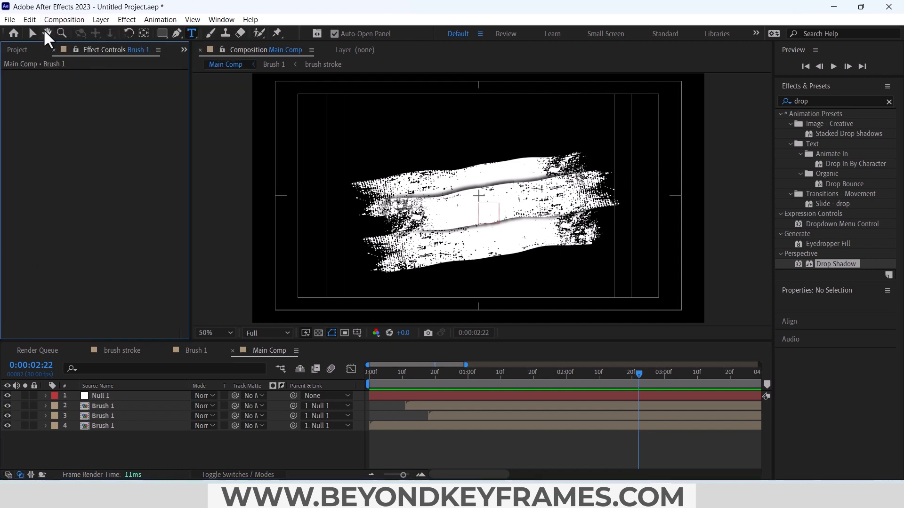
# Step: Create a new 1920x1080, 30 fps composition named Test
pyautogui.click(55, 21)
pyautogui.click(64, 32)
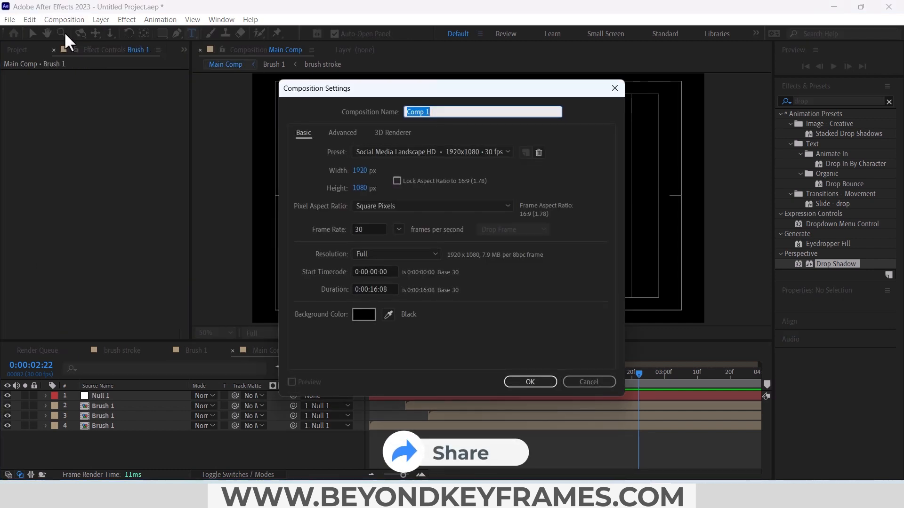
pyautogui.write('Test')
pyautogui.press('Return')
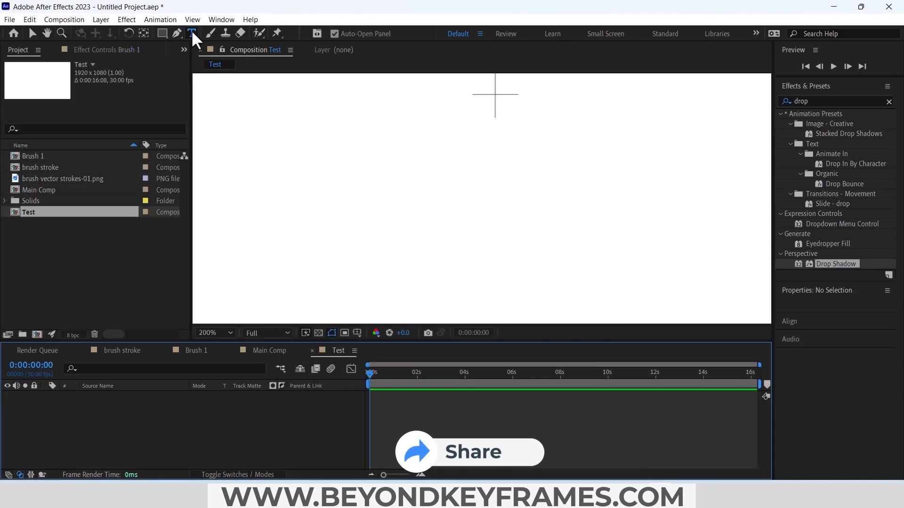
# Step: Add a text layer reading "grunge brush title" near the centre of the Test composition
pyautogui.click(464, 158)
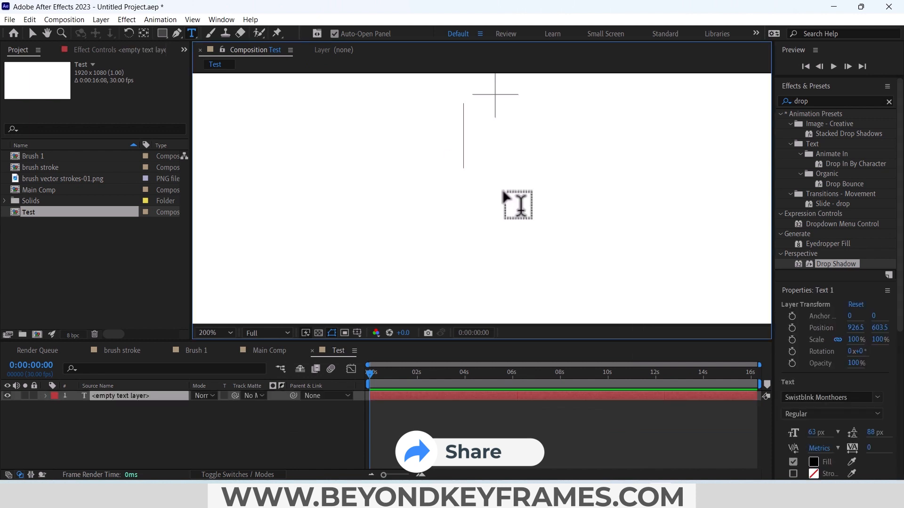
pyautogui.write('grunge')
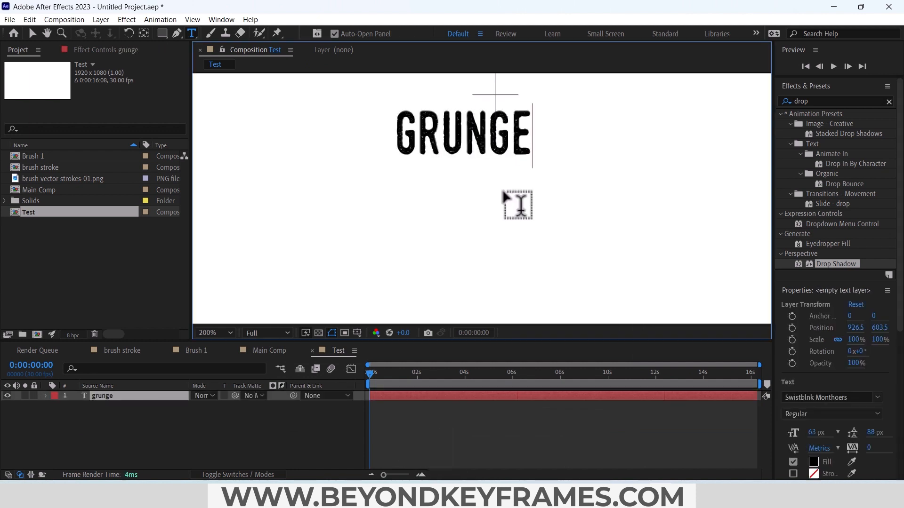
pyautogui.write(' brush title')
pyautogui.scroll(-2, 434, 208)
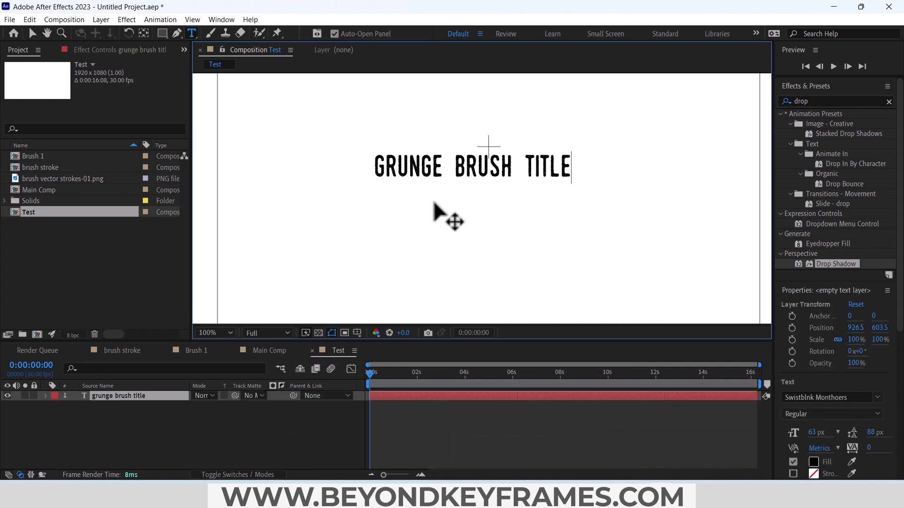
# Step: Duplicate the title layer, change the copy's text to "after effects" and place it directly below the original line
pyautogui.click(126, 398)
pyautogui.hotkey('ctrl', 'd')
pyautogui.doubleClick(126, 398)
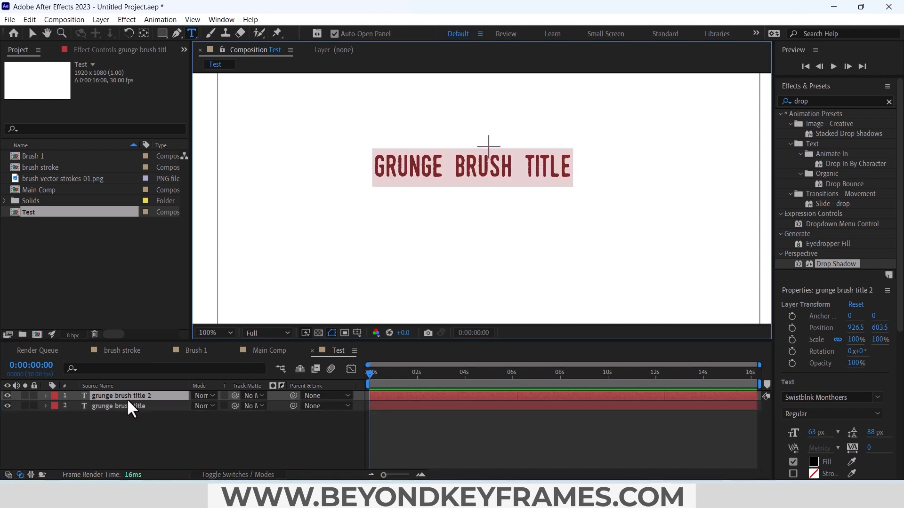
pyautogui.write('after effects')
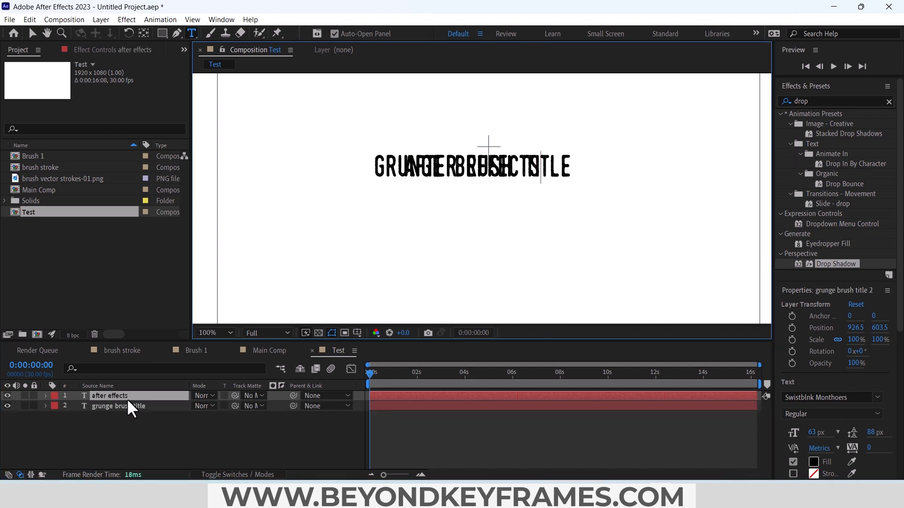
pyautogui.click(127, 398)
pyautogui.press('v')
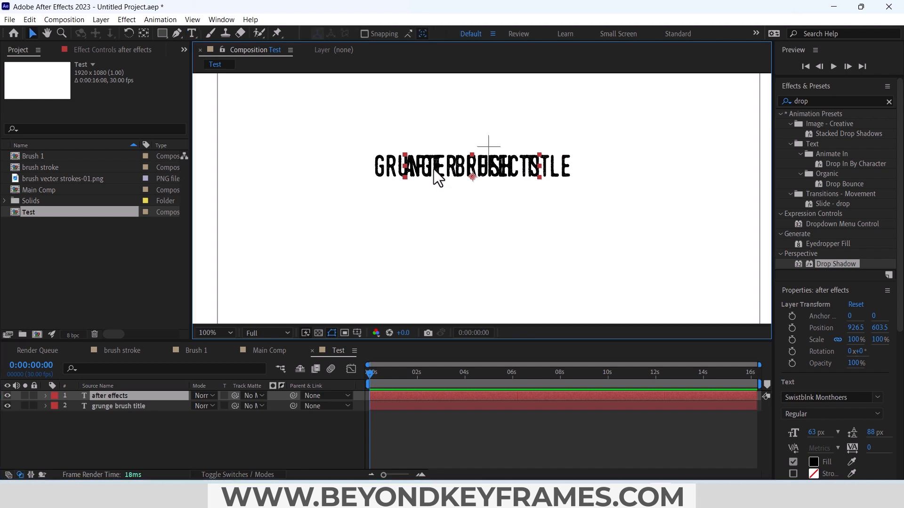
pyautogui.moveTo(434, 177); pyautogui.dragTo(434, 216)
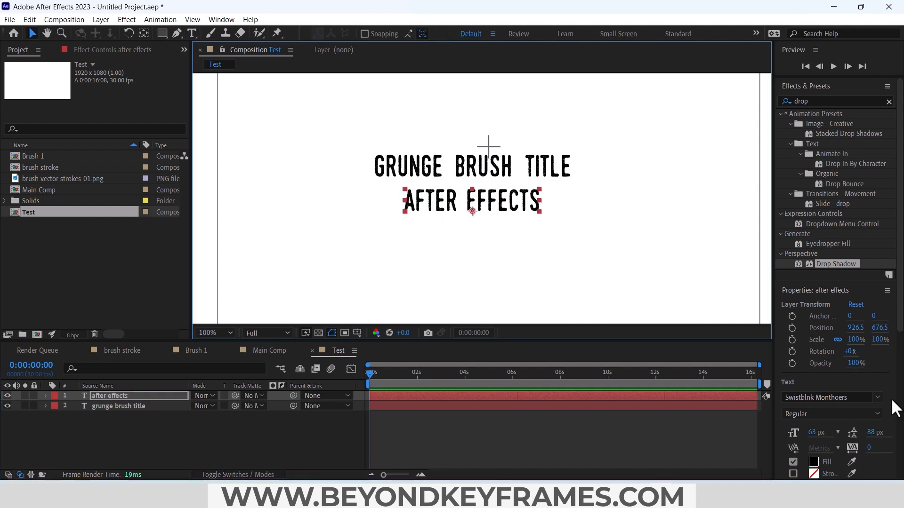
# Step: Scale both text layers to 150% and set their rotation to -8°
pyautogui.click(810, 395)
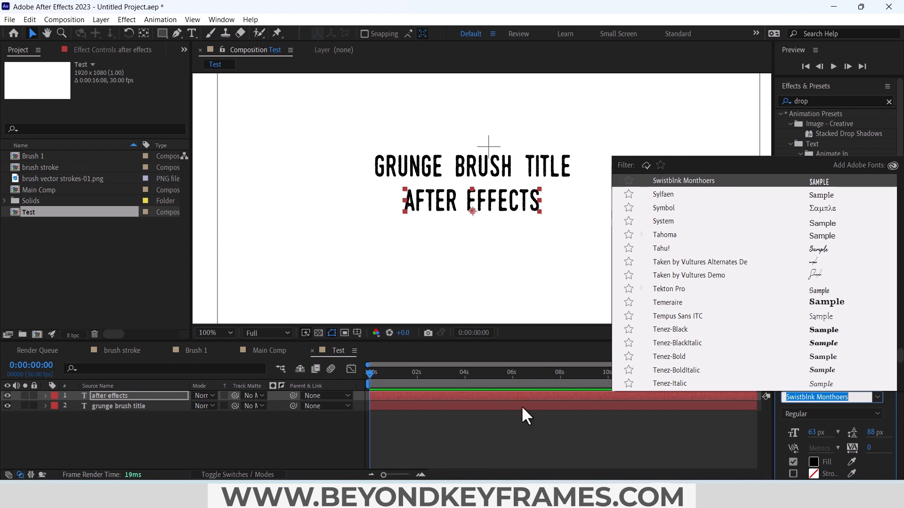
pyautogui.click(494, 434)
pyautogui.click(149, 396)
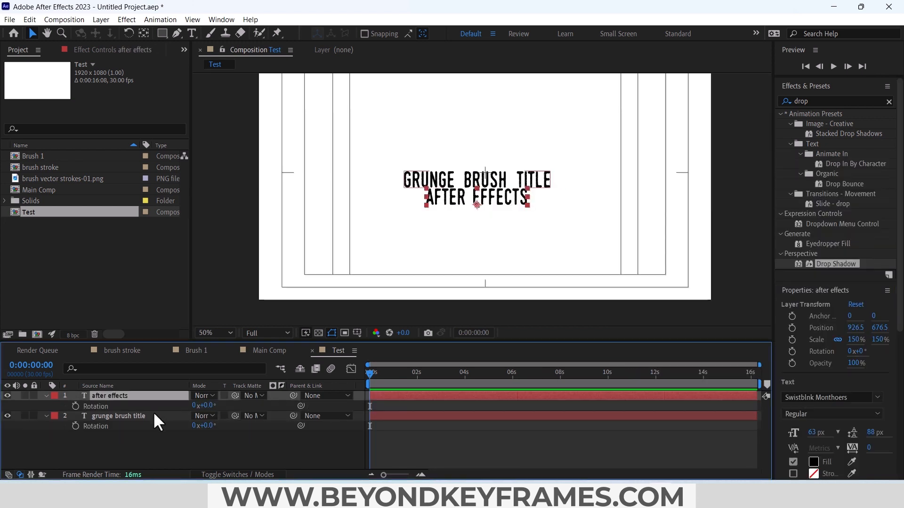
pyautogui.keyDown('shift'); pyautogui.click(153, 416); pyautogui.keyUp('shift')
pyautogui.click(207, 405)
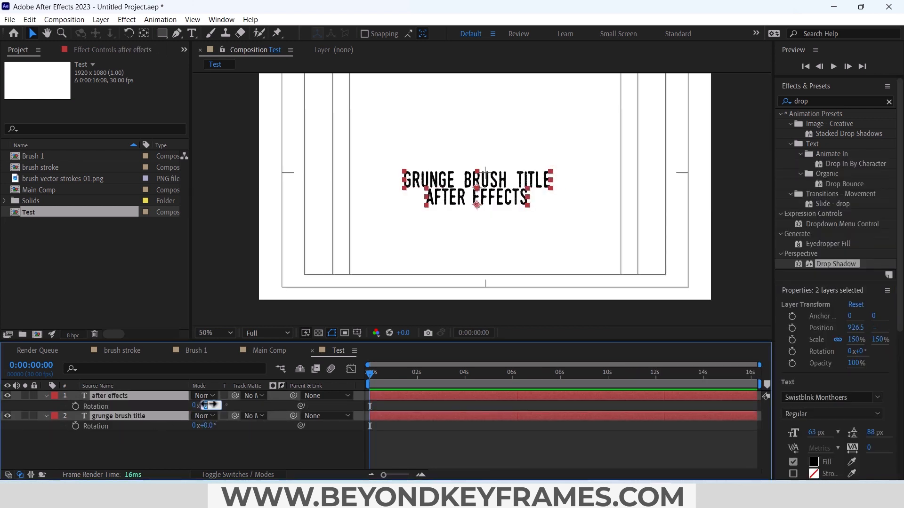
pyautogui.write('-8')
pyautogui.press('Return')
pyautogui.click(187, 459)
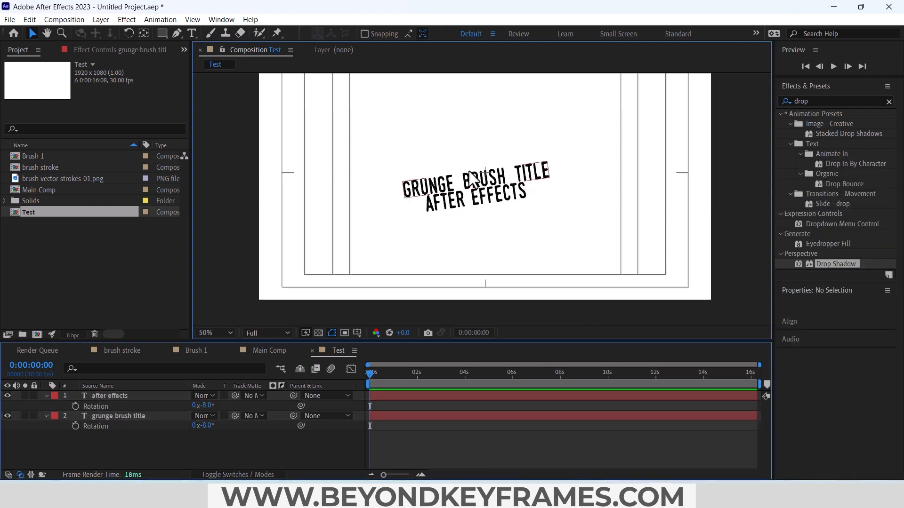
# Step: Reposition the two rotated text lines around the frame's centre with more space between them
pyautogui.click(485, 193)
pyautogui.press('Return')
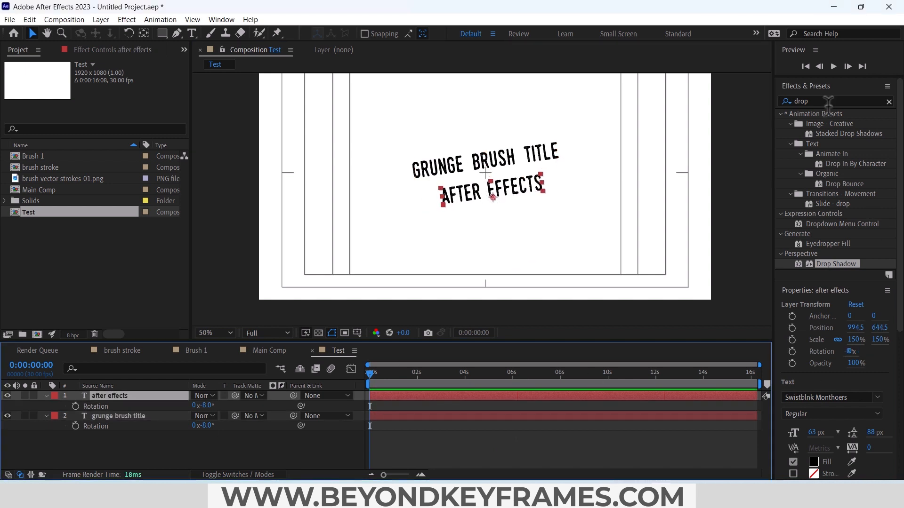
# Step: Apply the Fade Up Words preset to the after effects text layer and Easy Ease its Range Selector Start keyframes
pyautogui.click(825, 101)
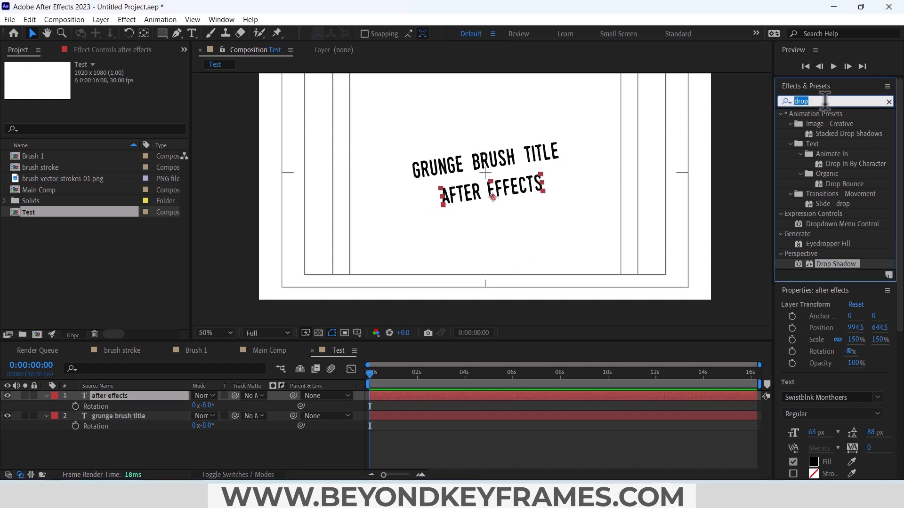
pyautogui.write('fade')
pyautogui.moveTo(855, 234); pyautogui.dragTo(377, 397)
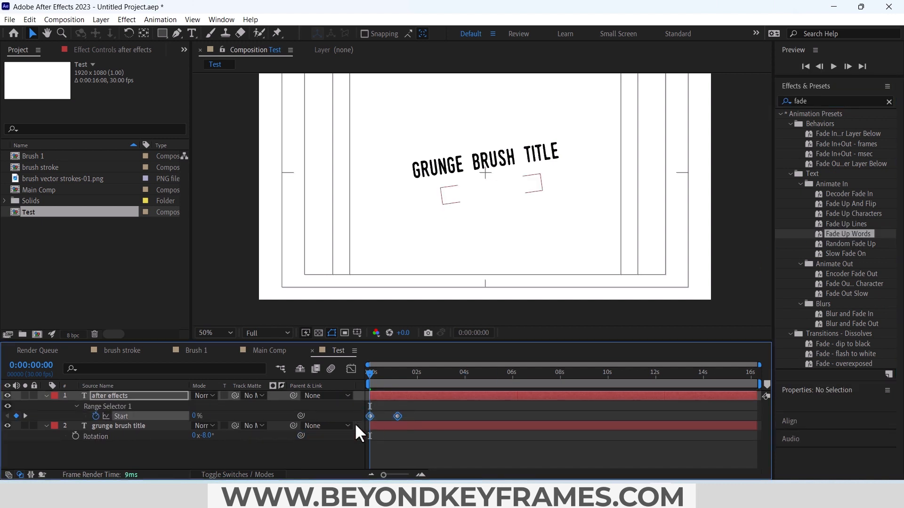
pyautogui.rightClick(396, 415)
pyautogui.moveTo(470, 406)
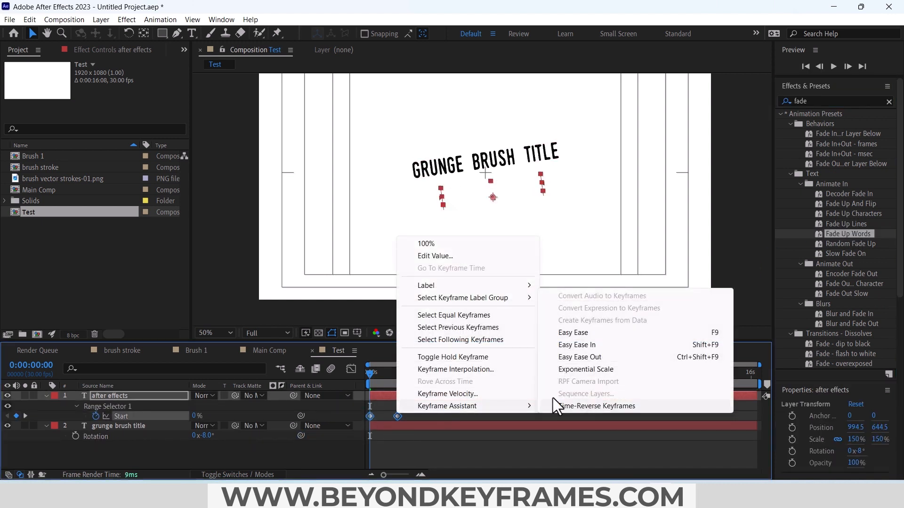
pyautogui.click(579, 334)
# Step: Apply Fade Up Words to the grunge brush title layer and Easy Ease its Range Selector Start keyframes
pyautogui.click(410, 425)
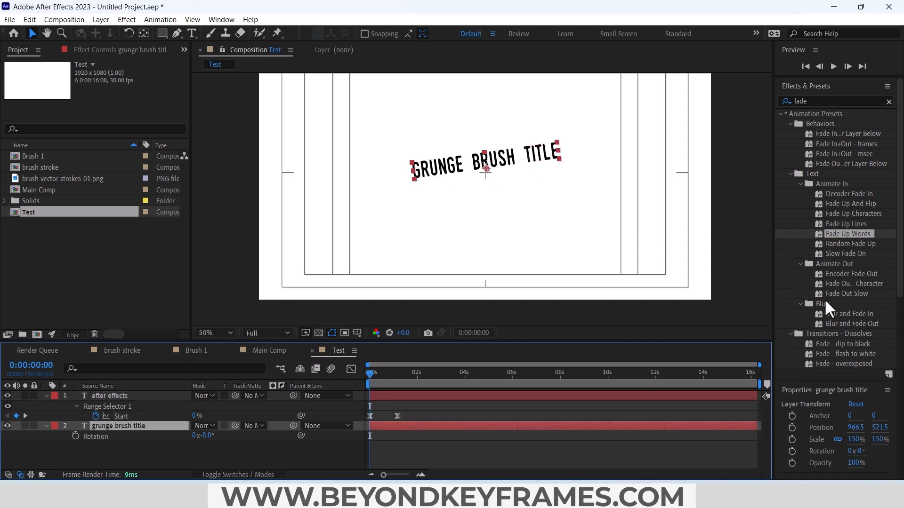
pyautogui.moveTo(841, 235)
pyautogui.mouseDown()
pyautogui.moveTo(369, 437)
pyautogui.moveTo(384, 440)
pyautogui.moveTo(381, 432)
pyautogui.mouseUp()
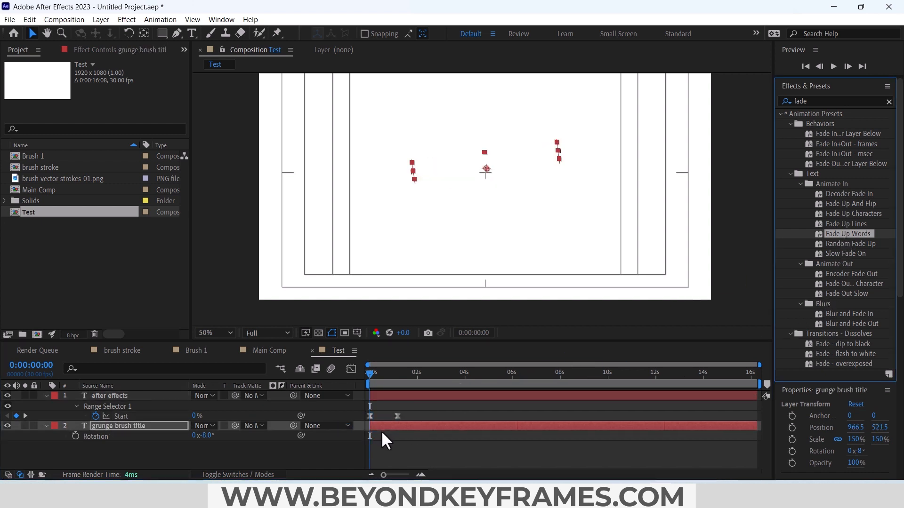
pyautogui.click(389, 426)
pyautogui.press('u')
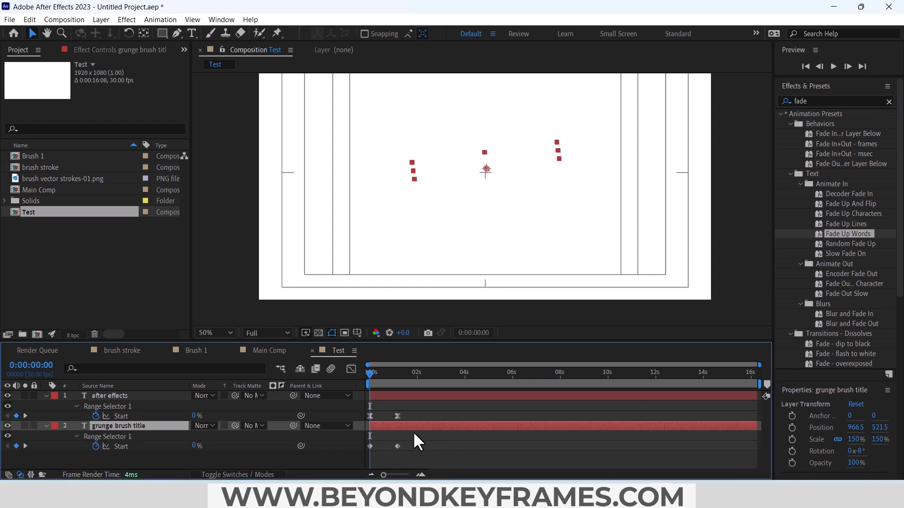
pyautogui.moveTo(408, 440); pyautogui.dragTo(362, 454)
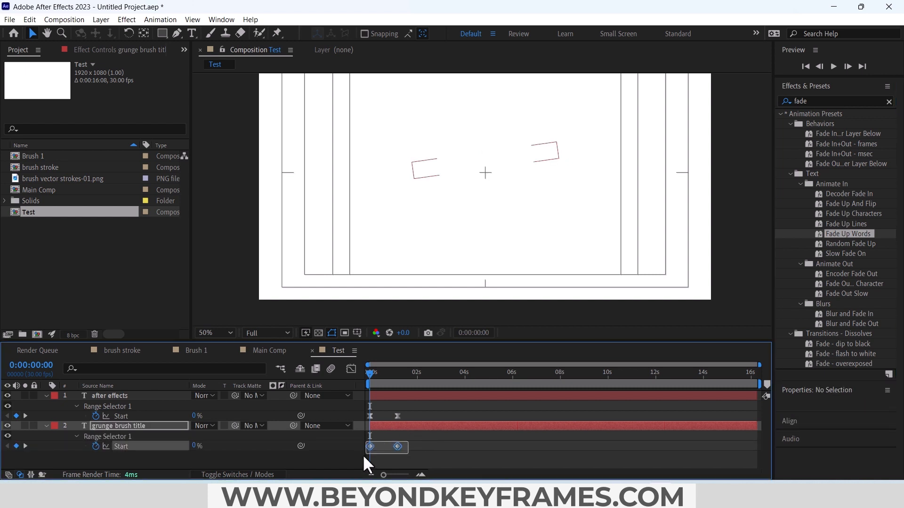
pyautogui.rightClick(397, 445)
pyautogui.moveTo(450, 438)
pyautogui.click(555, 363)
# Step: Play the word-by-word text fade in the Test composition
pyautogui.click(468, 435)
pyautogui.press('space')
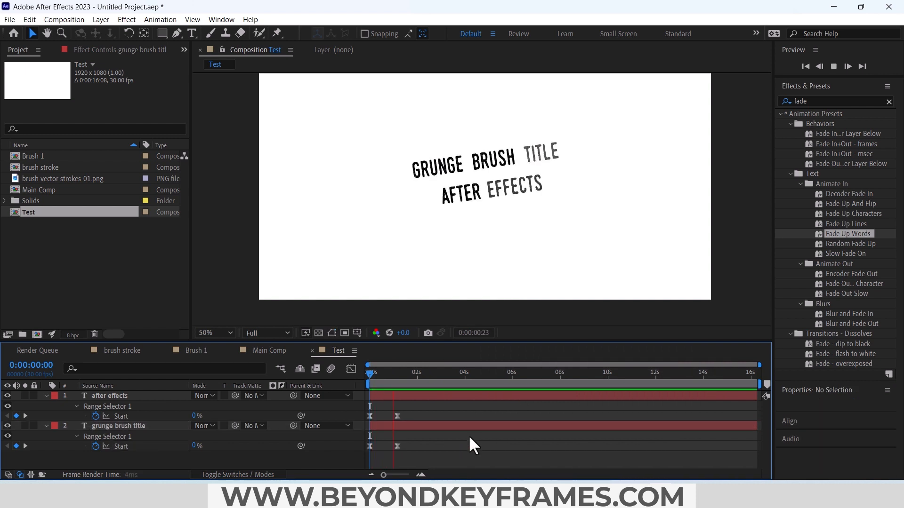
pyautogui.press('space')
# Step: Move both layers' ending Start keyframes earlier for a fade of about 29 frames, and start the after effects layer at about 0:00:00:10
pyautogui.press('=')
pyautogui.press('=')
pyautogui.moveTo(470, 412); pyautogui.dragTo(501, 456)
pyautogui.moveTo(489, 447); pyautogui.dragTo(468, 446)
pyautogui.click(443, 455)
pyautogui.click(407, 425)
pyautogui.moveTo(388, 396); pyautogui.dragTo(422, 394)
pyautogui.click(429, 408)
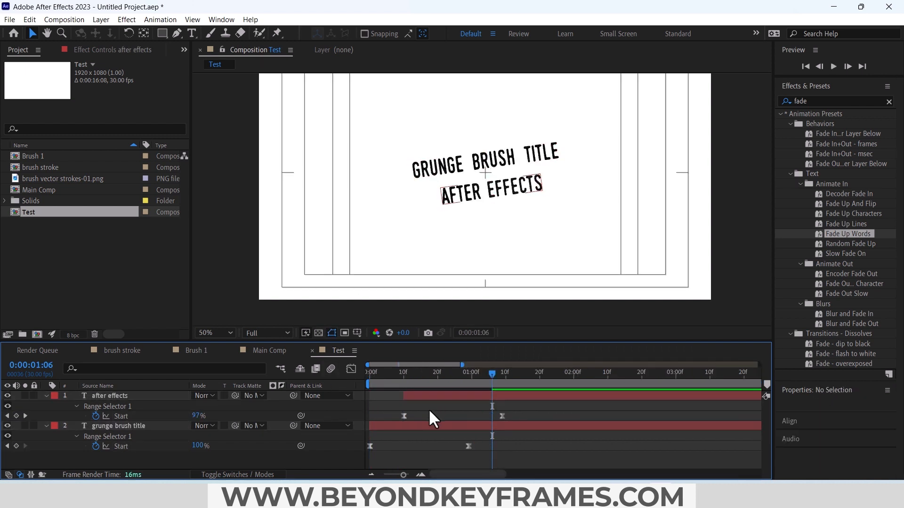
# Step: Rename the Test composition as text and place it in Main Comp just above the Brush 1 layers, starting at about 0:00:00:14
pyautogui.hotkey('ctrl', 'k')
pyautogui.write('text')
pyautogui.press('Return')
pyautogui.click(272, 351)
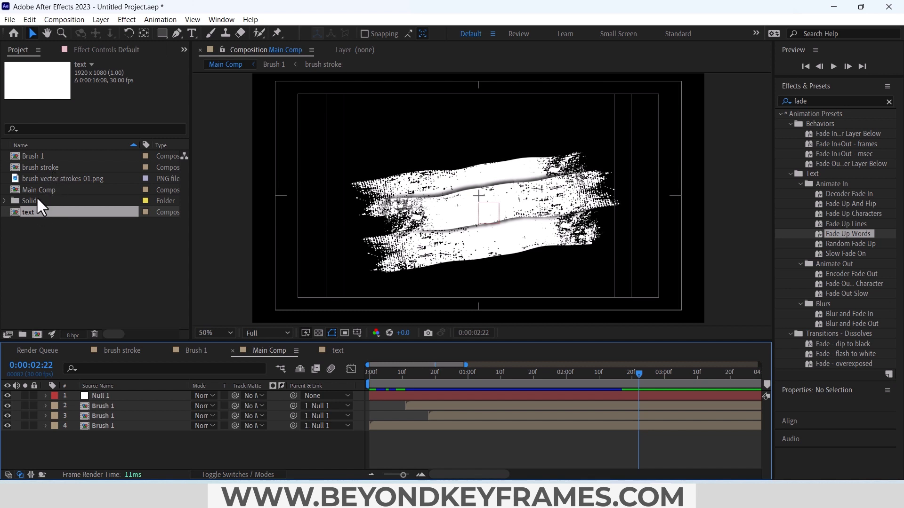
pyautogui.moveTo(31, 215); pyautogui.dragTo(416, 406)
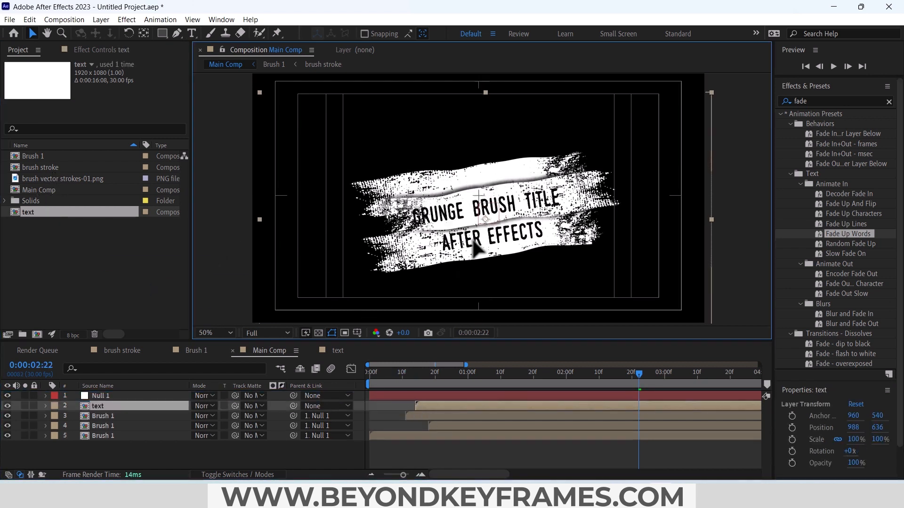
# Step: Inside the text composition, duplicate the grunge brush title line and place the copy directly above the original
pyautogui.doubleClick(480, 241)
pyautogui.click(471, 166)
pyautogui.hotkey('ctrl', 'd')
pyautogui.moveTo(458, 168); pyautogui.dragTo(449, 140)
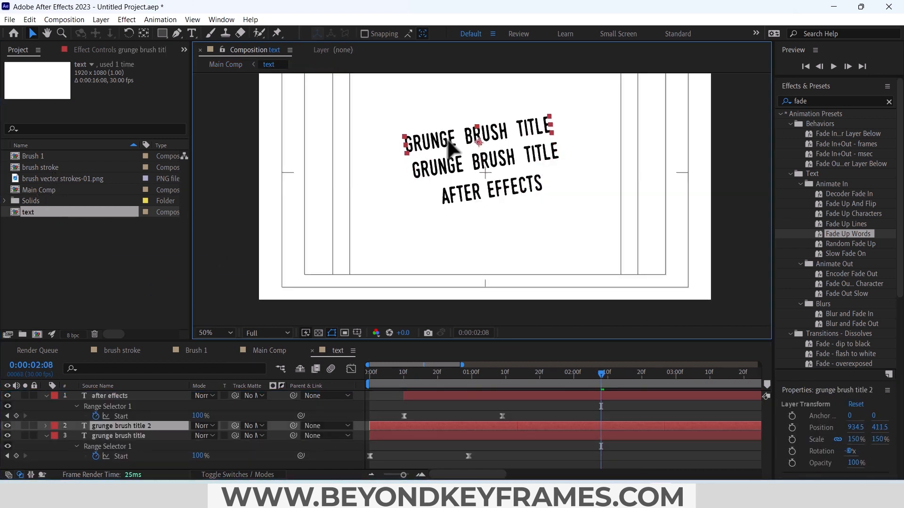
# Step: Change the wording of the uppermost grunge brush title line to tutorial video
pyautogui.doubleClick(450, 140)
pyautogui.write('tutorial vi')
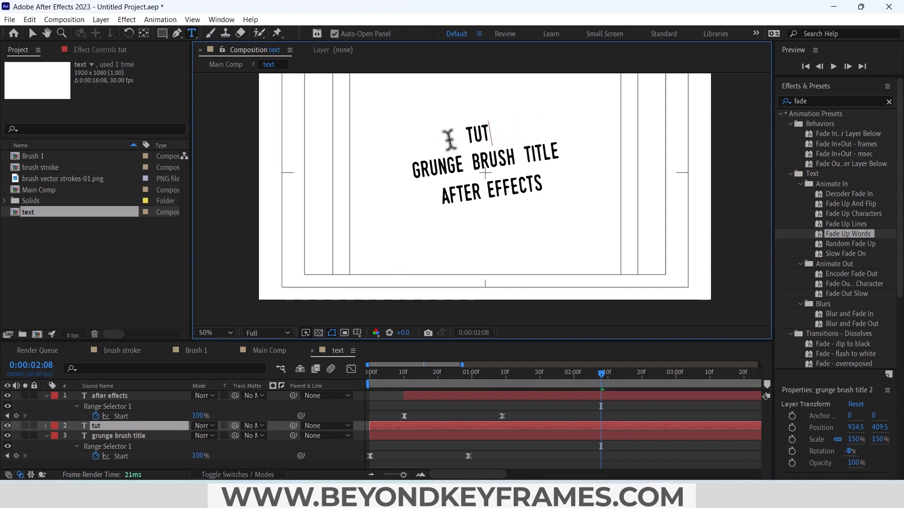
pyautogui.write('orial video')
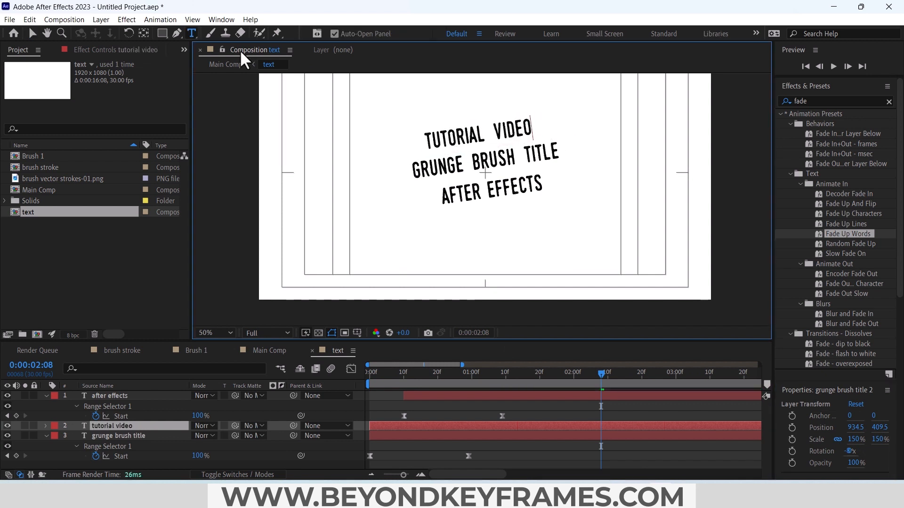
# Step: In Main Comp, scale the text layer to 105% and position it over the brush strokes at about 1032, 636
pyautogui.click(225, 64)
pyautogui.click(137, 405)
pyautogui.press('s')
pyautogui.moveTo(208, 417); pyautogui.dragTo(210, 416)
pyautogui.press('v')
pyautogui.moveTo(475, 237); pyautogui.dragTo(479, 238)
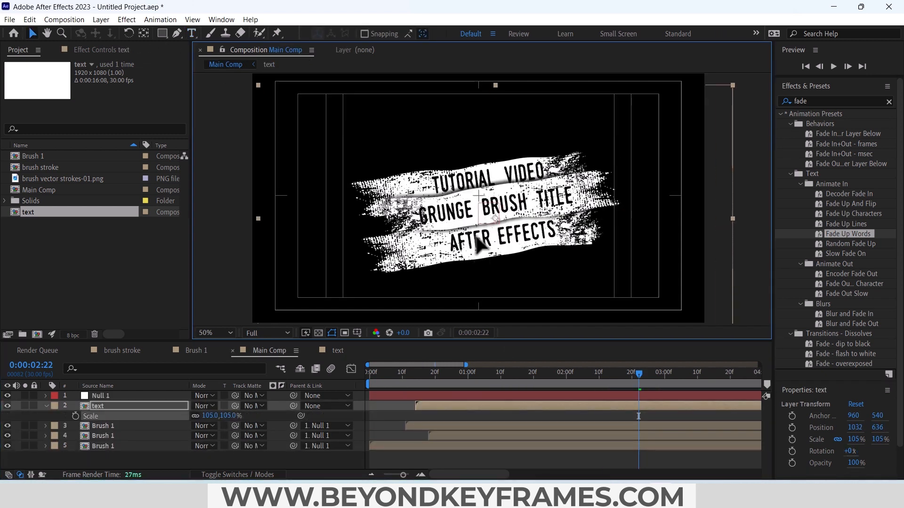
# Step: Move the uppermost brush stroke slightly up behind tutorial video, and realign the text with the strokes, placing its layer at about 1016, 616
pyautogui.click(112, 426)
pyautogui.click(112, 446)
pyautogui.moveTo(424, 185); pyautogui.dragTo(424, 174)
pyautogui.click(127, 406)
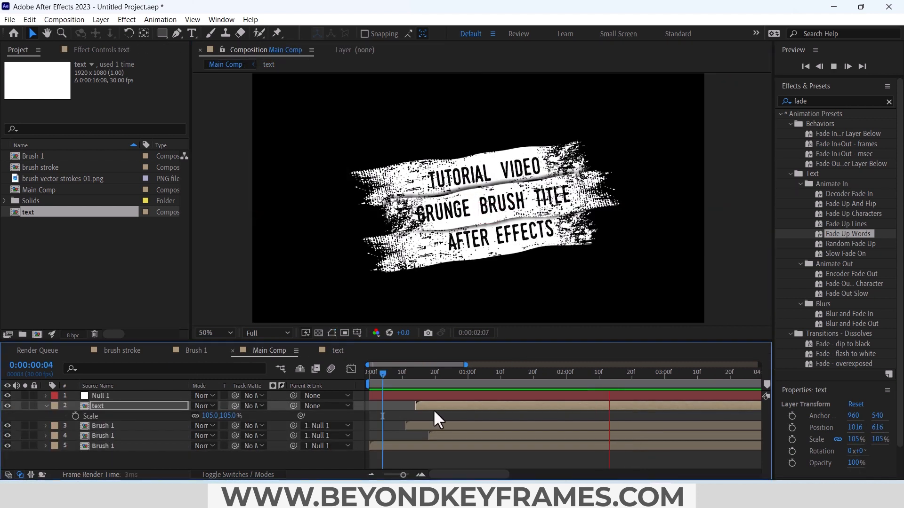
# Step: Play the Main Comp animation from about 0:00:00:06 to check the text reveal over the brush strokes
pyautogui.press('space')
pyautogui.click(389, 377)
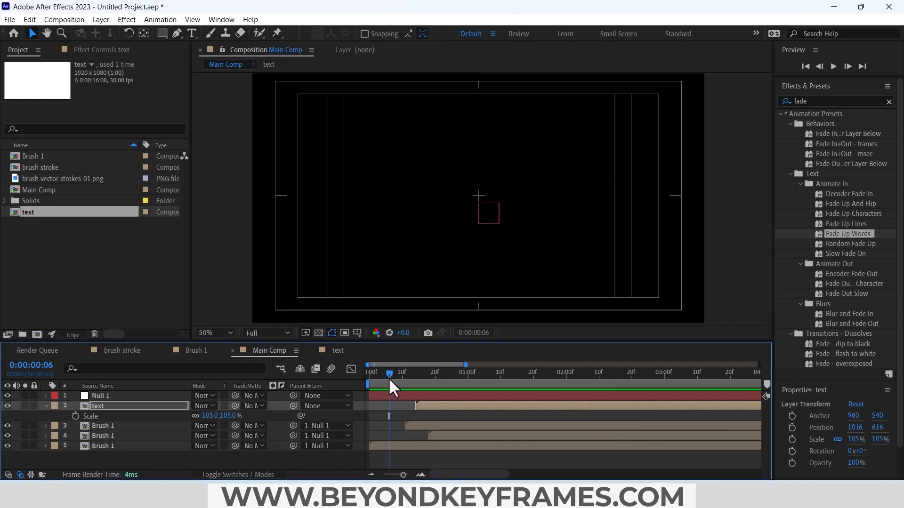
pyautogui.press('space')
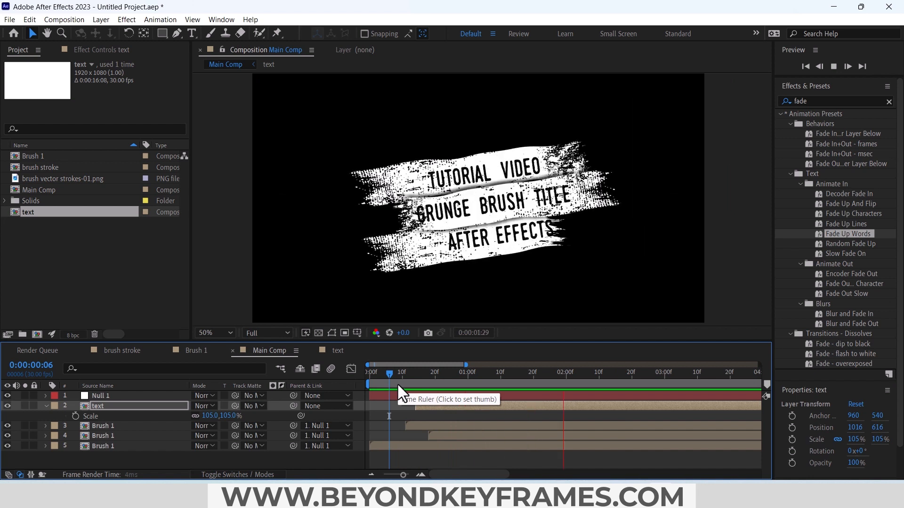
pyautogui.press('space')
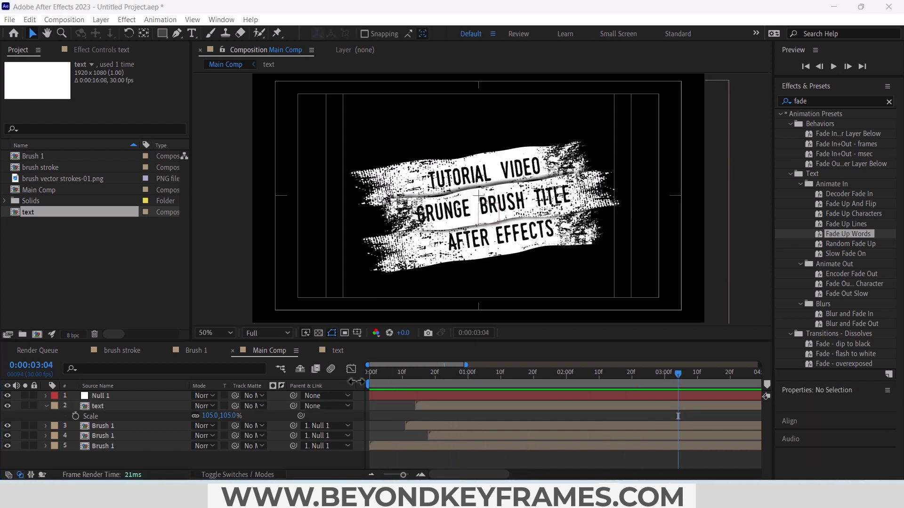